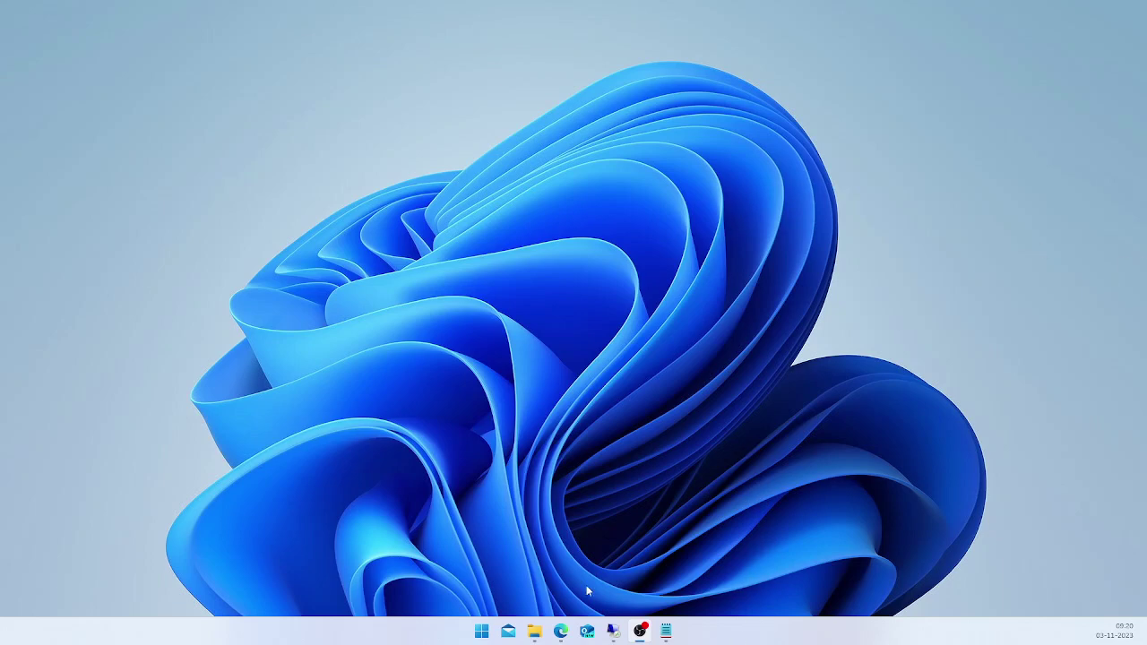
Open the Microsoft 365 Defender Home page in Edge and scroll the left navigation toward Settings.
left_click(561, 632)
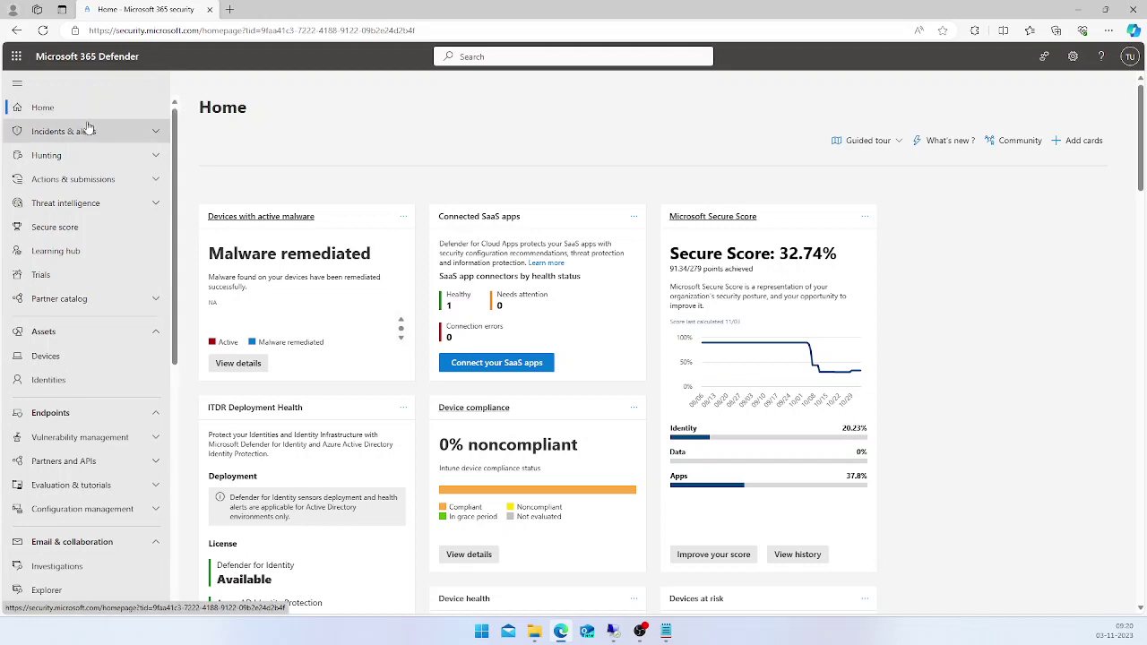
scroll(82, 134, "down", 3)
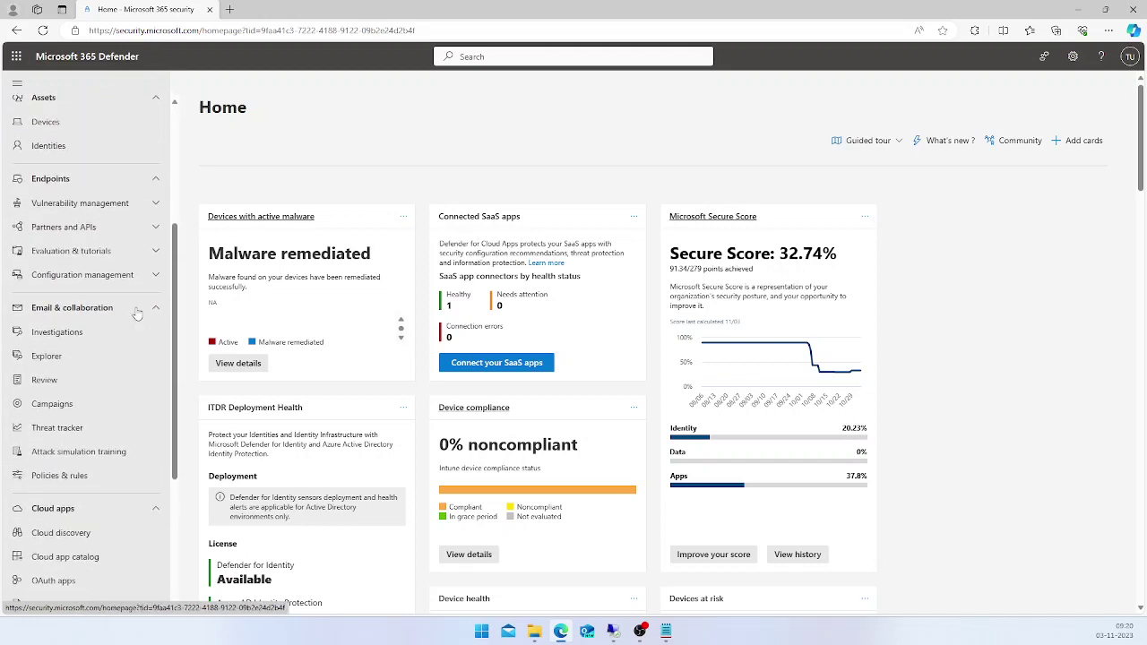
scroll(97, 374, "down", 5)
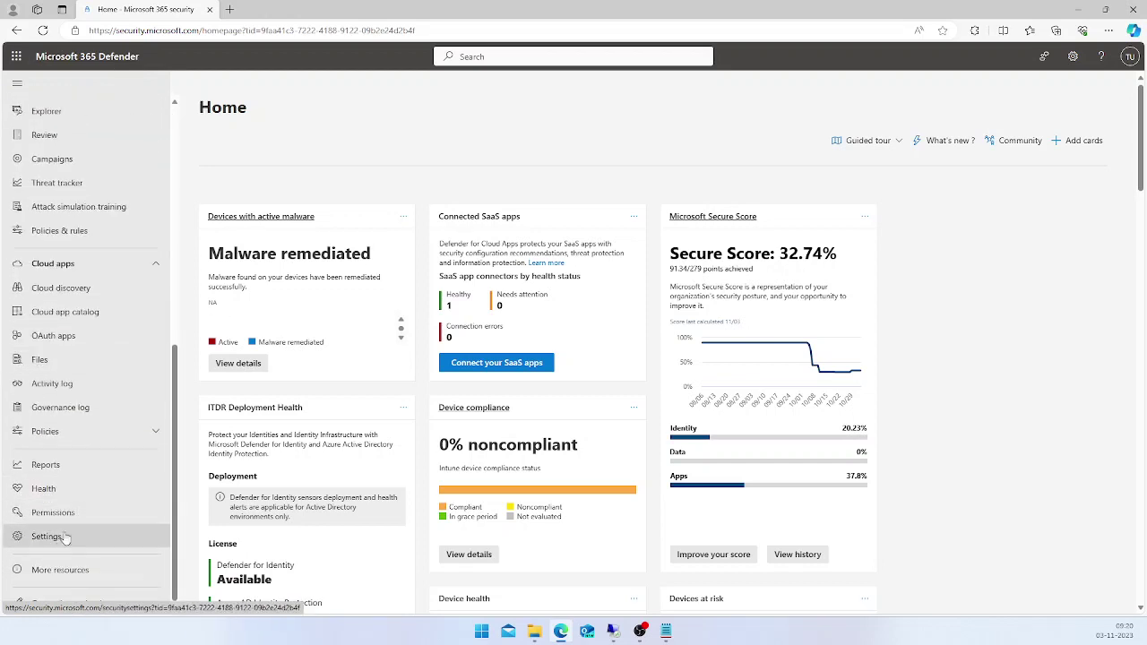
Go to Settings > Endpoints and scroll its sub-list down toward Onboarding.
left_click(65, 537)
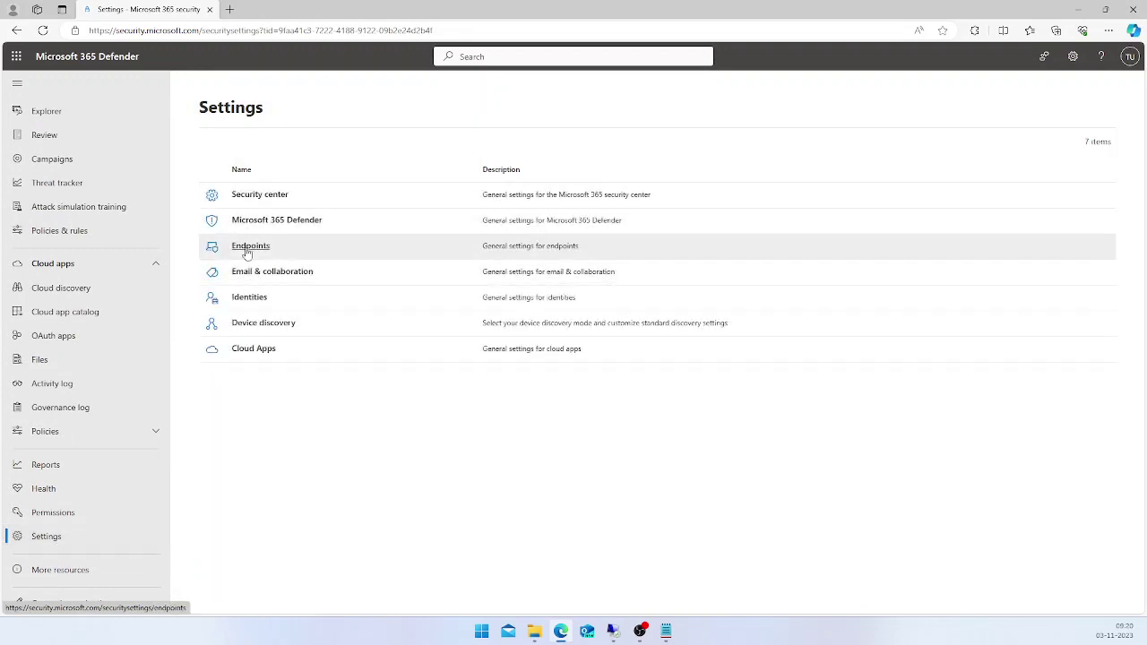
left_click(247, 251)
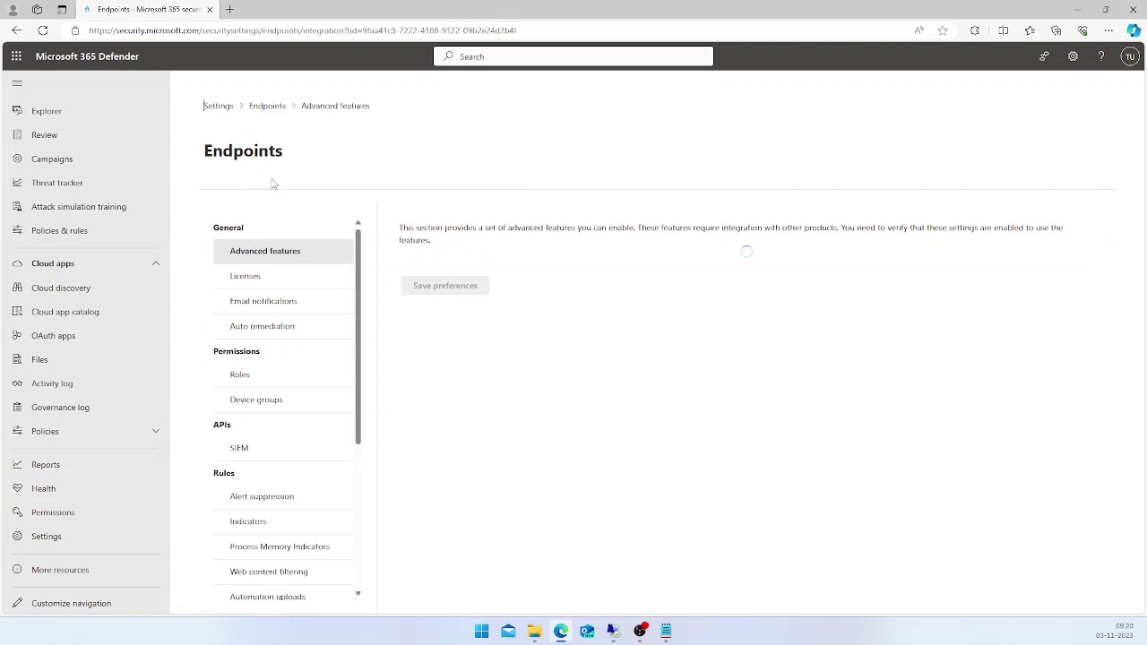
scroll(285, 269, "down", 3)
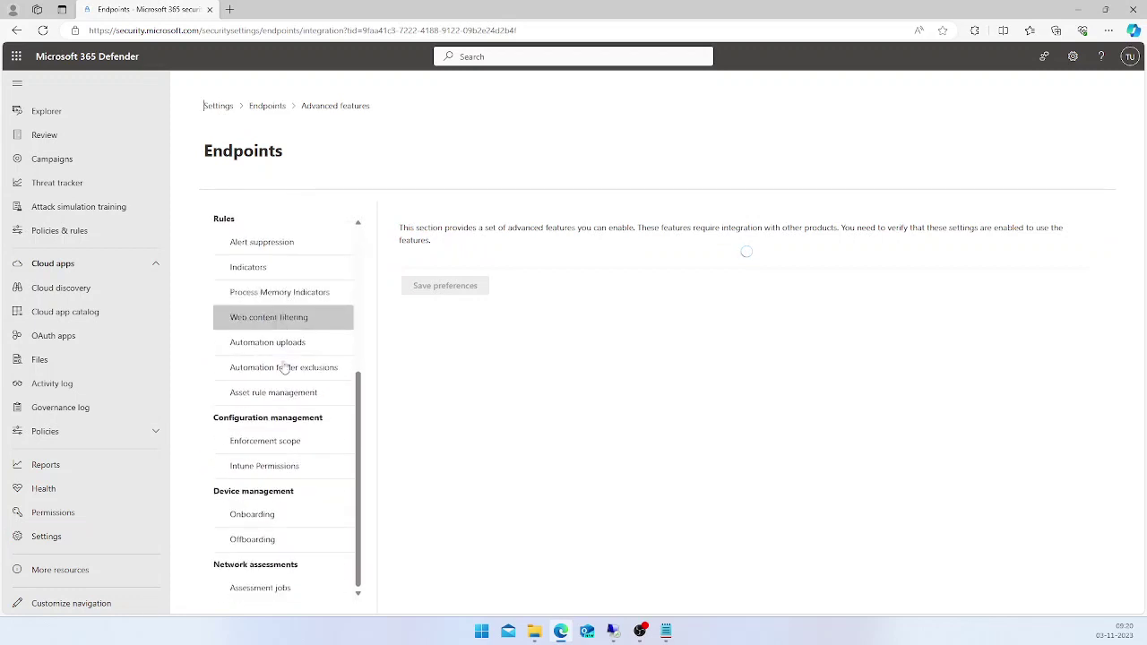
left_click(267, 525)
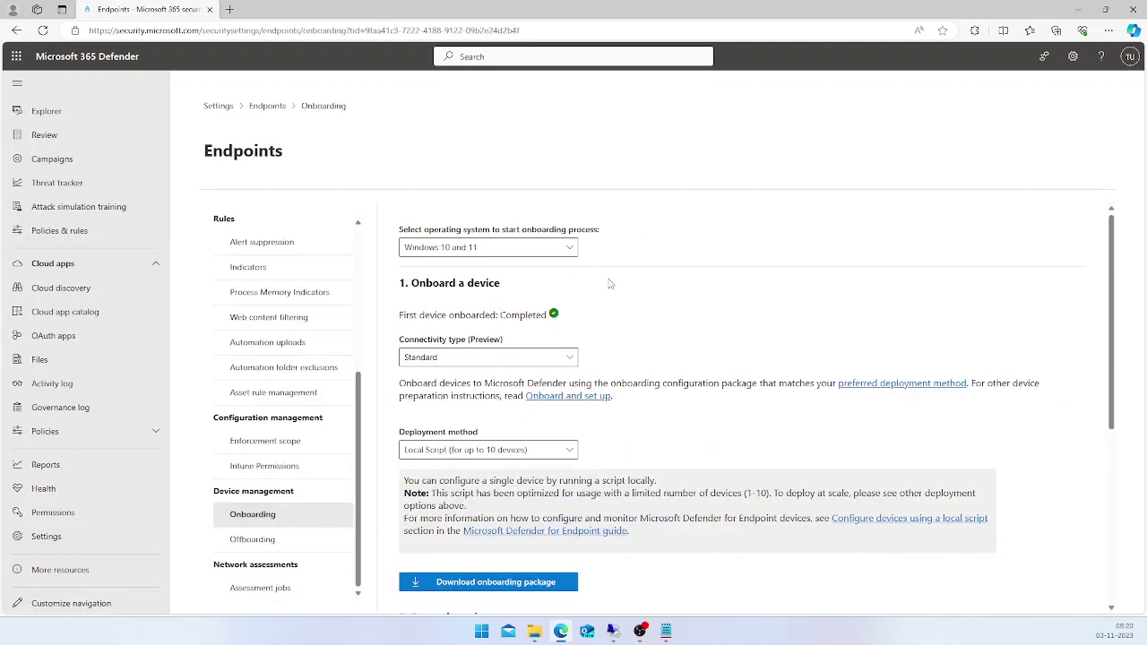
left_click(570, 252)
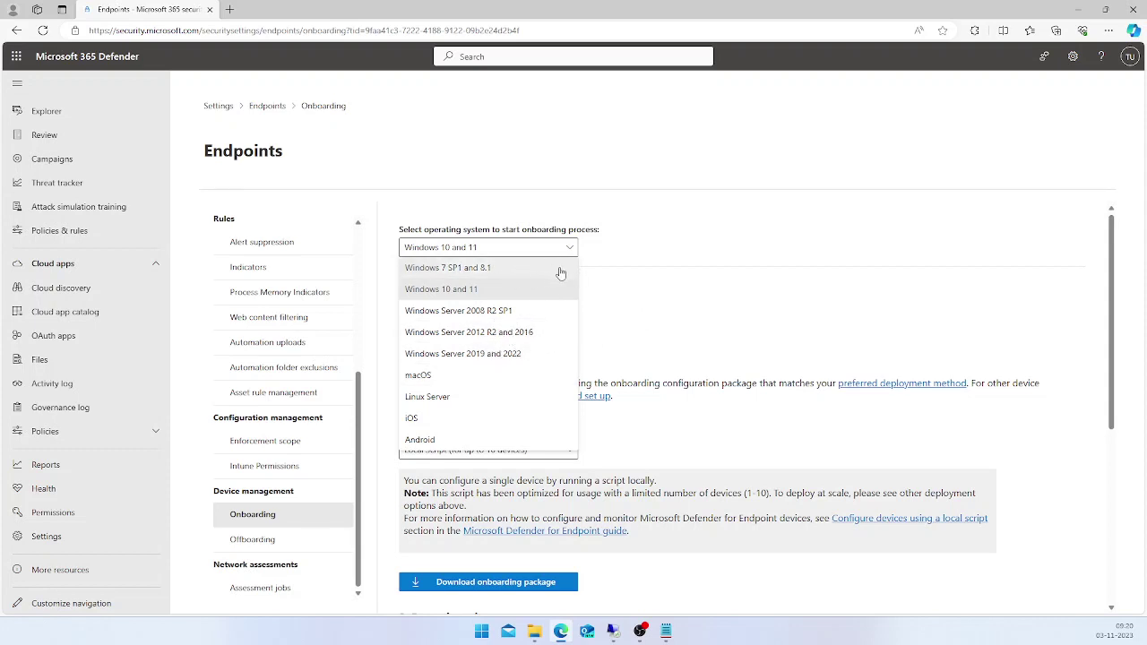
left_click(676, 266)
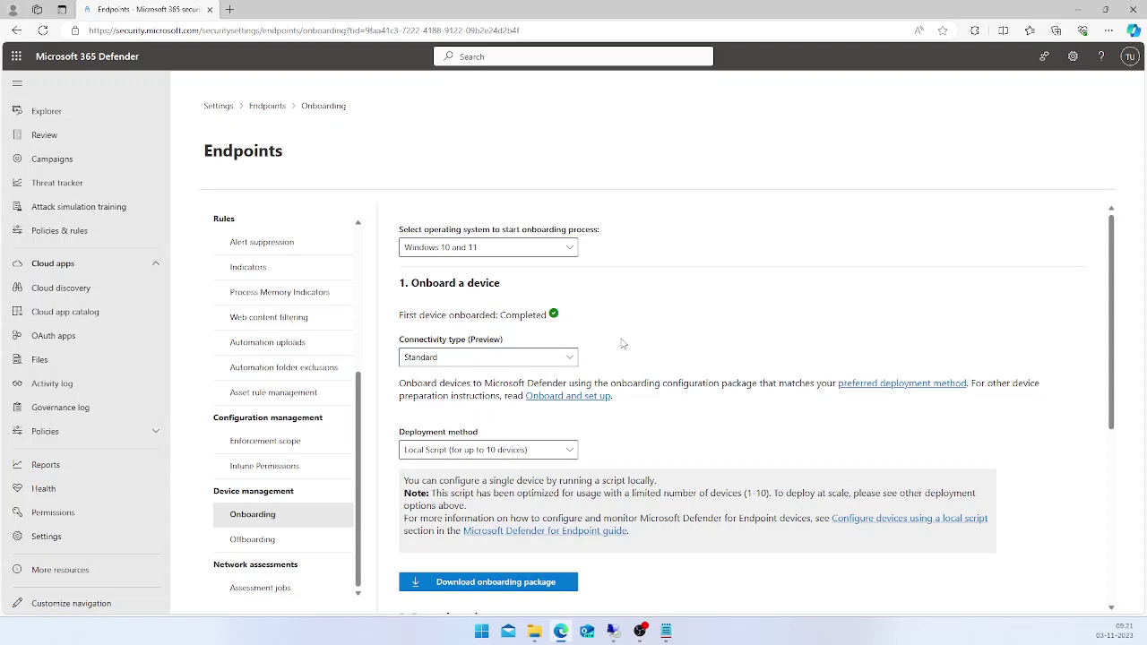
left_click(449, 360)
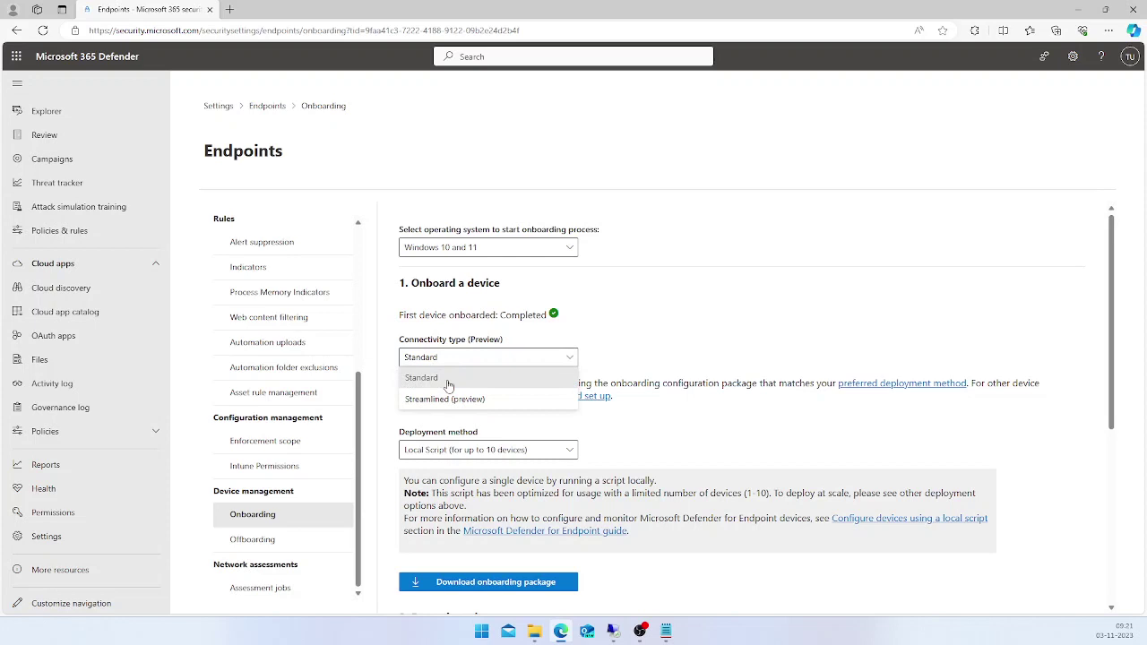
left_click(447, 377)
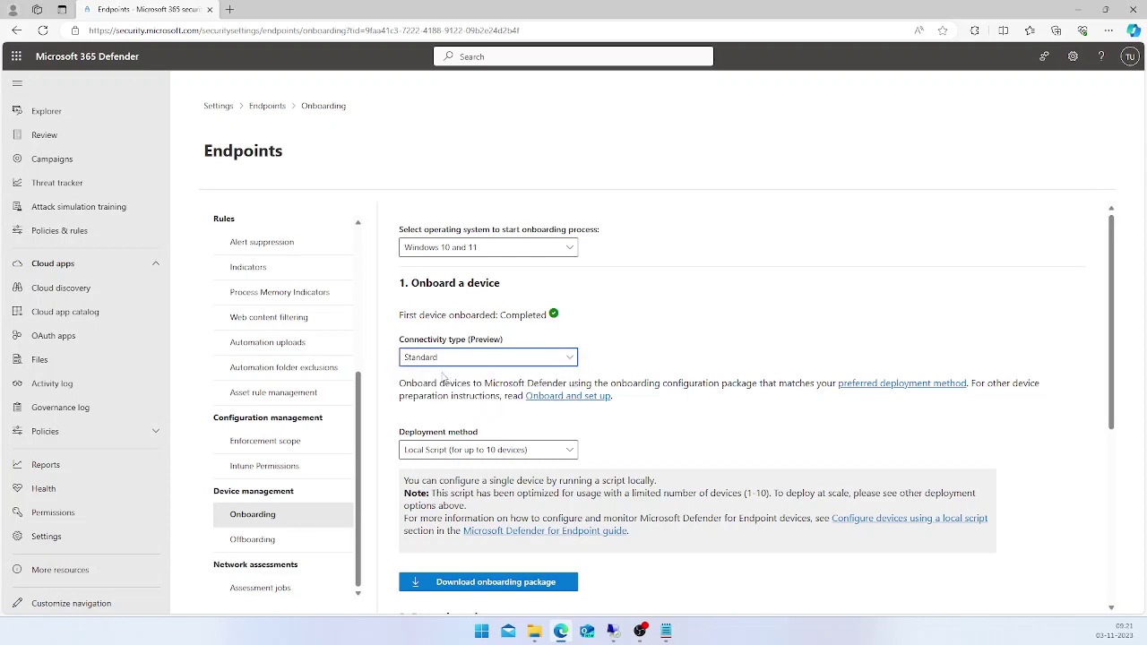
left_click(452, 456)
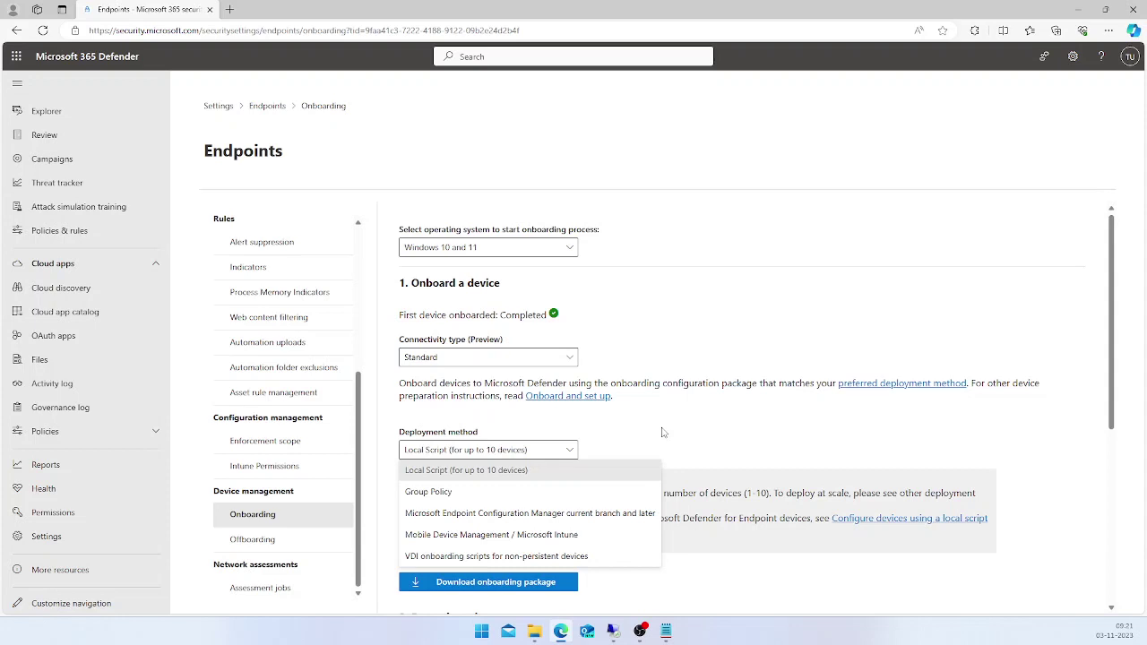
left_click(661, 433)
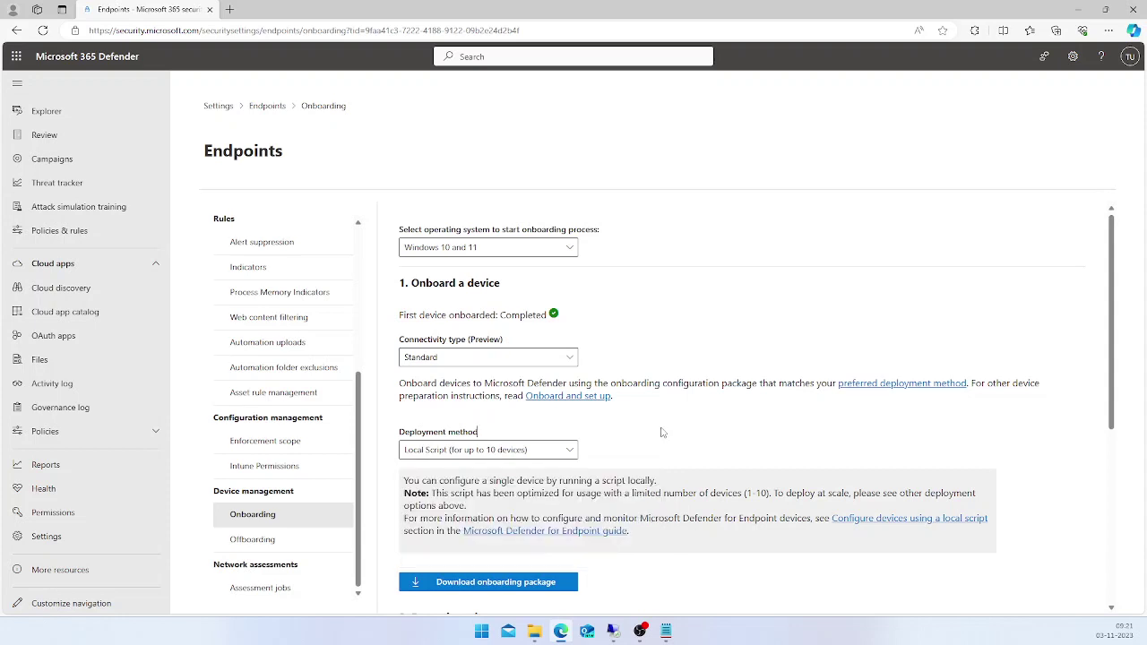
Download the WindowsDefenderATPOnboardingPackage zip and view it in the remote machine's Downloads folder.
left_click(506, 584)
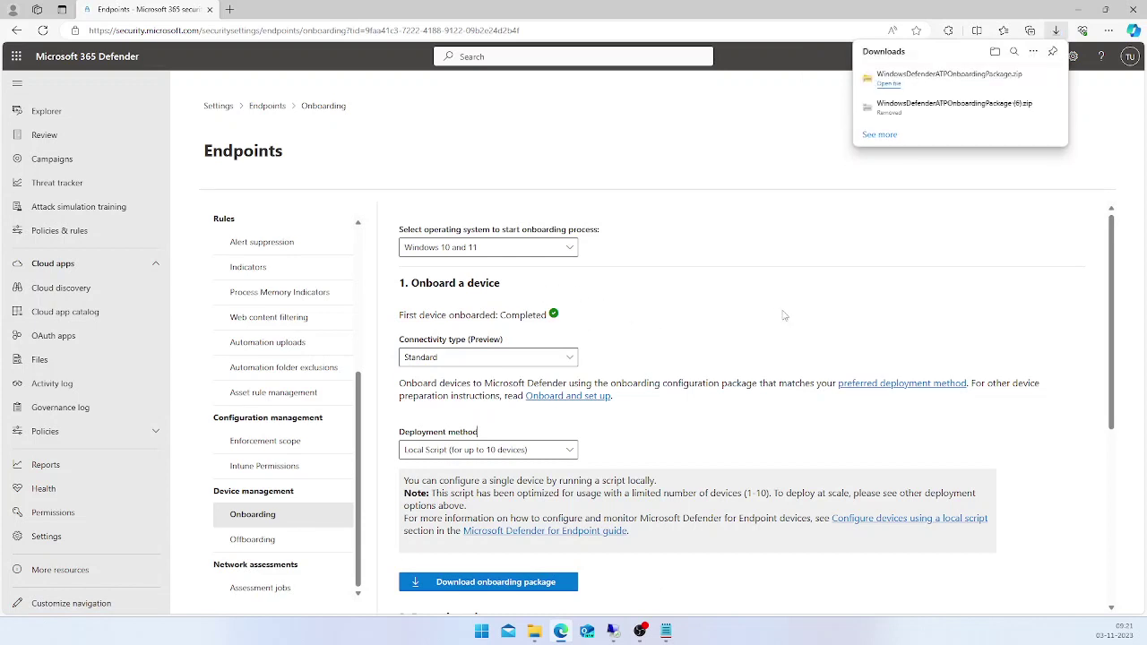
left_click(613, 630)
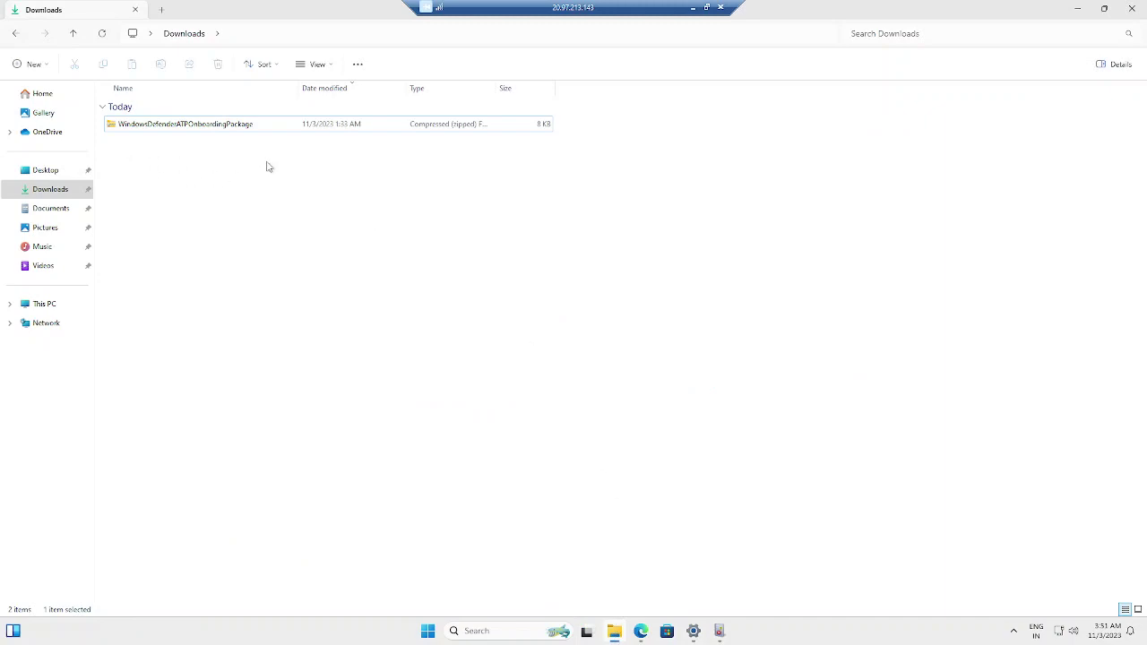
Extract All the onboarding package zip into the suggested WindowsDefenderATPOnboardingPackage folder.
left_click(208, 127)
right_click(209, 126)
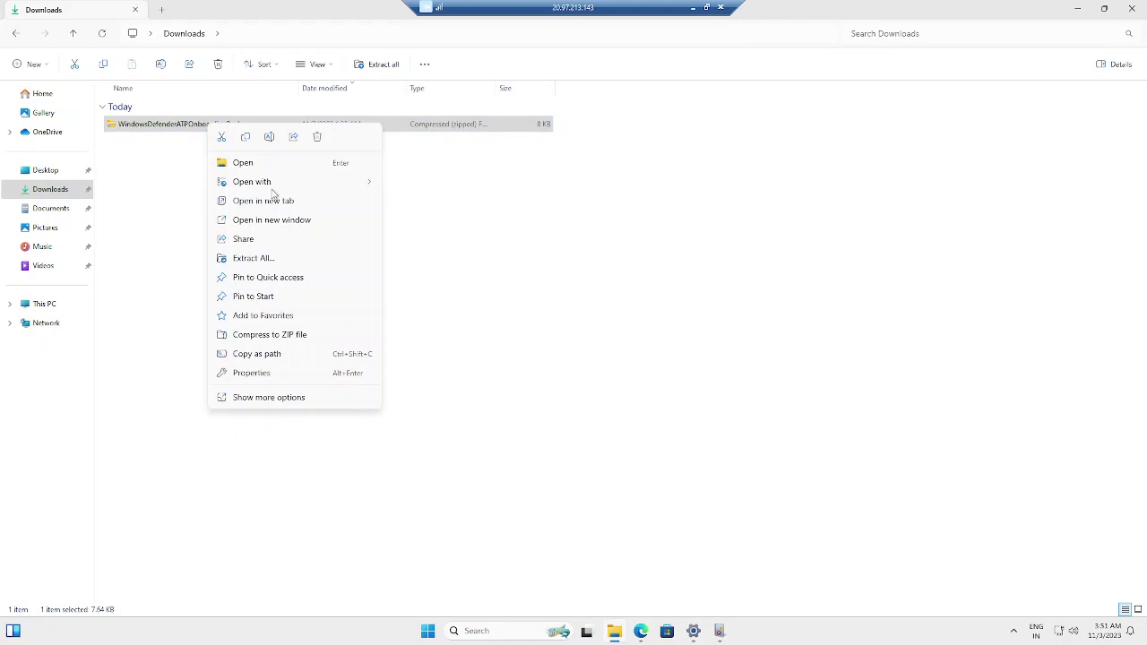
left_click(278, 258)
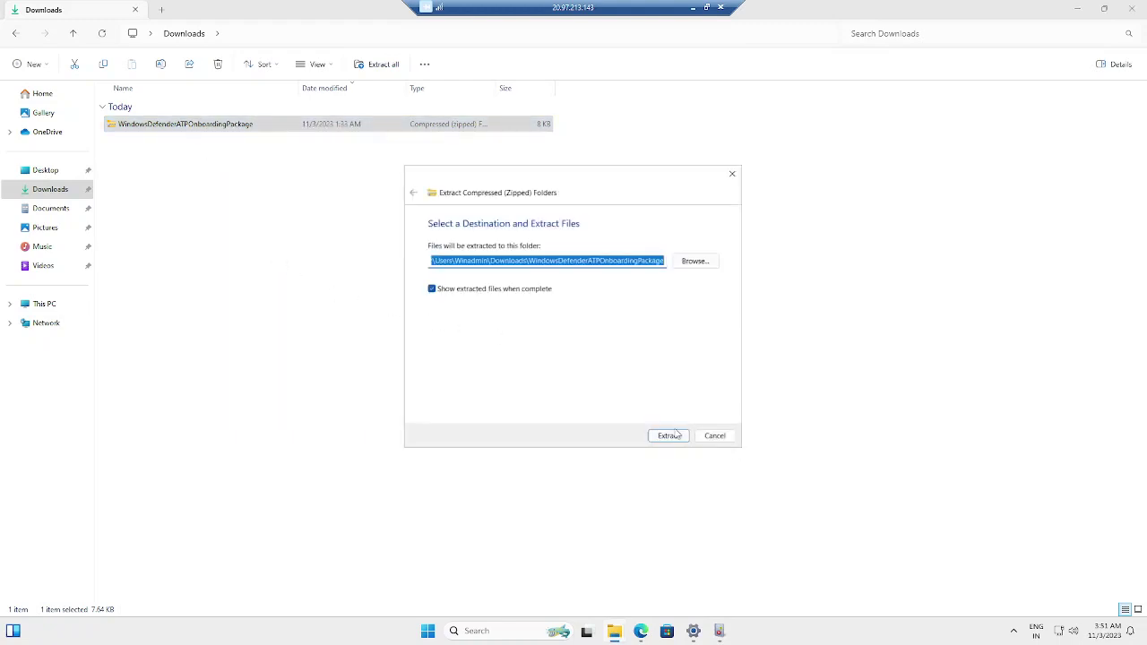
left_click(668, 436)
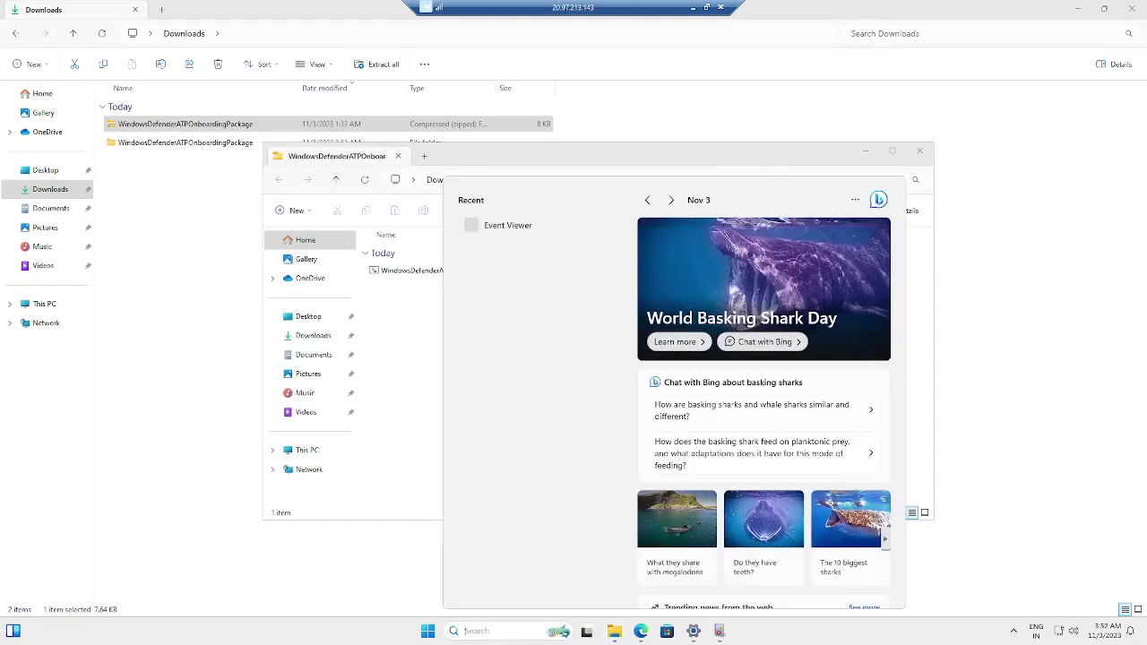
Search for cmd and launch Command Prompt as administrator.
type("cmd")
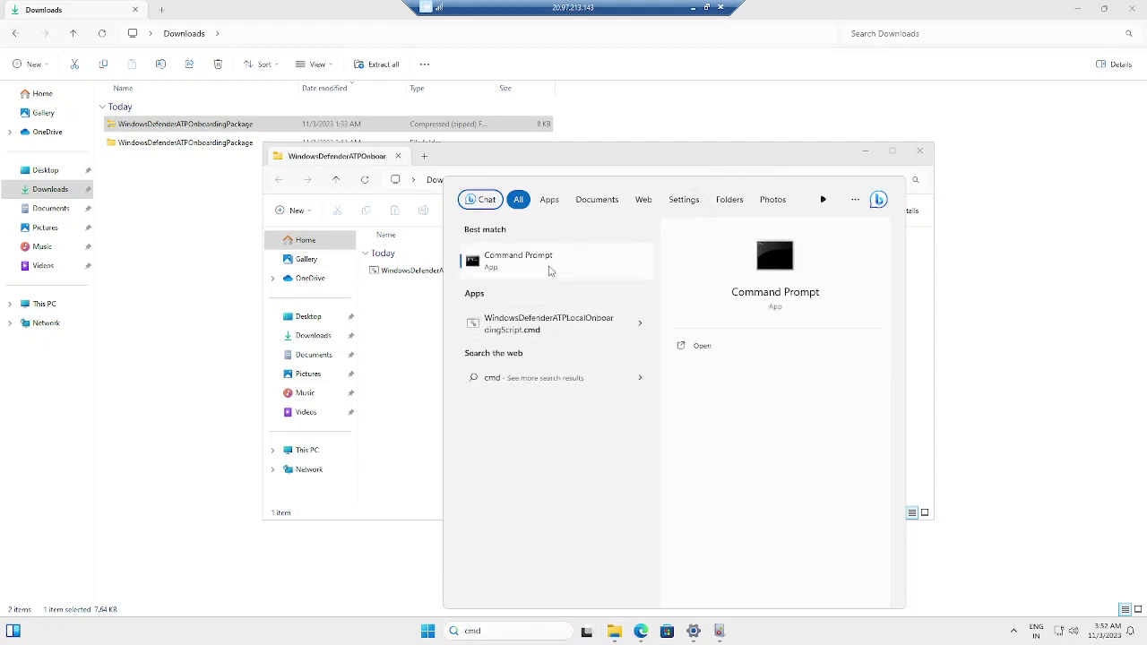
right_click(550, 271)
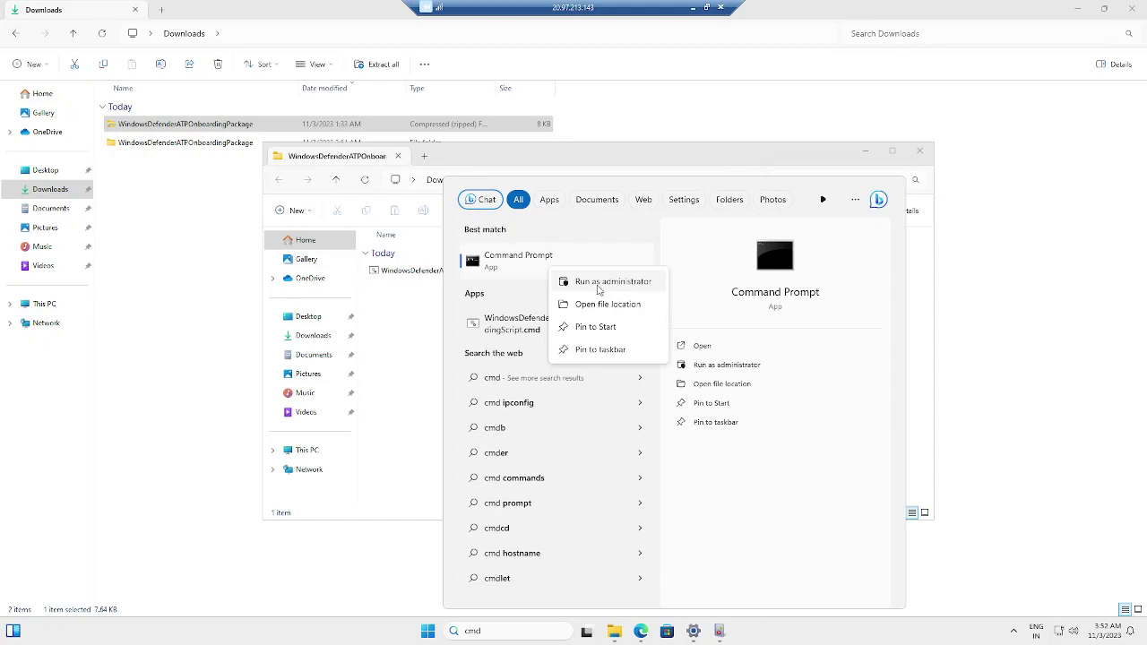
left_click(598, 282)
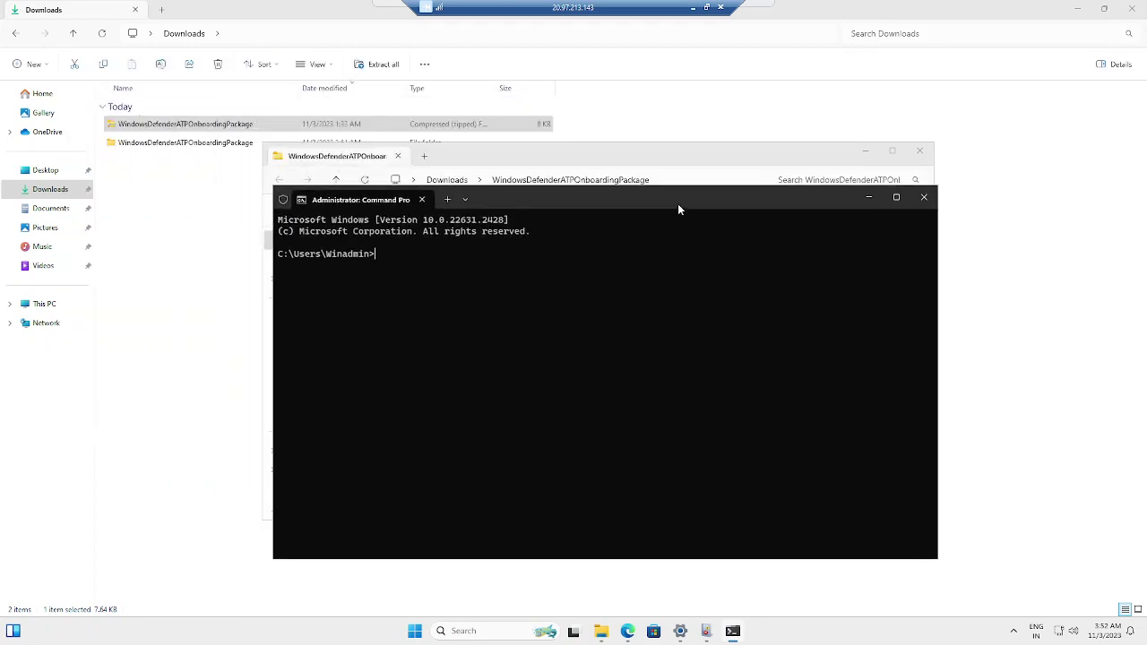
Change the Command Prompt directory to the copied WindowsDefenderATPOnboardingPackage folder path.
left_click(575, 160)
left_click(657, 180)
key("ctrl+c")
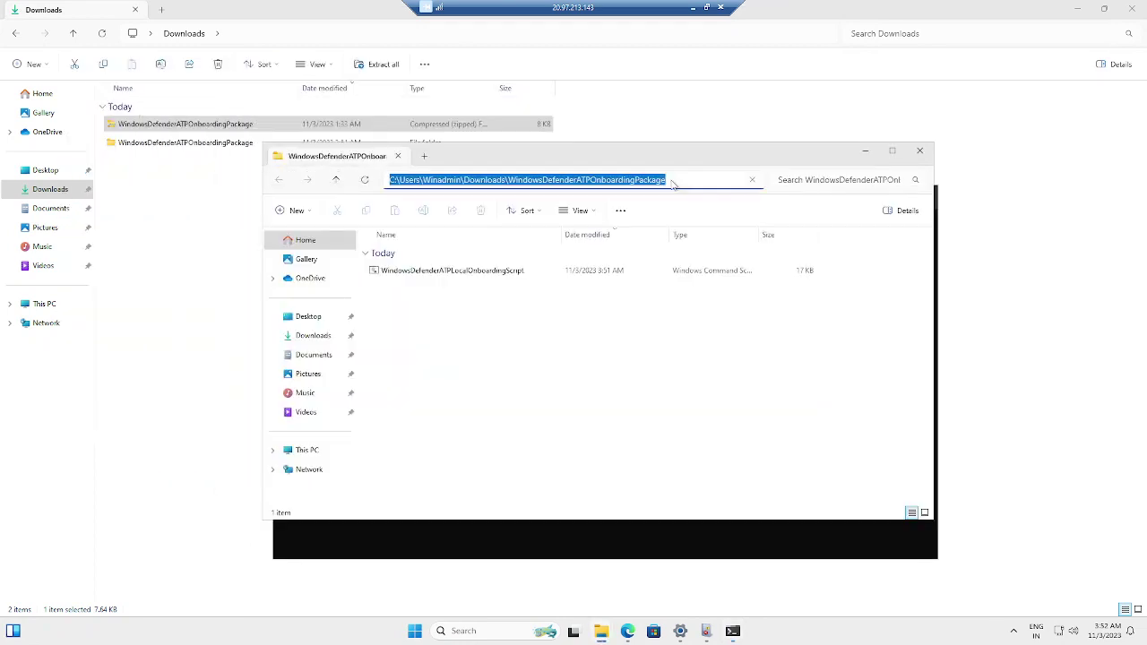
left_click(507, 537)
type("cd")
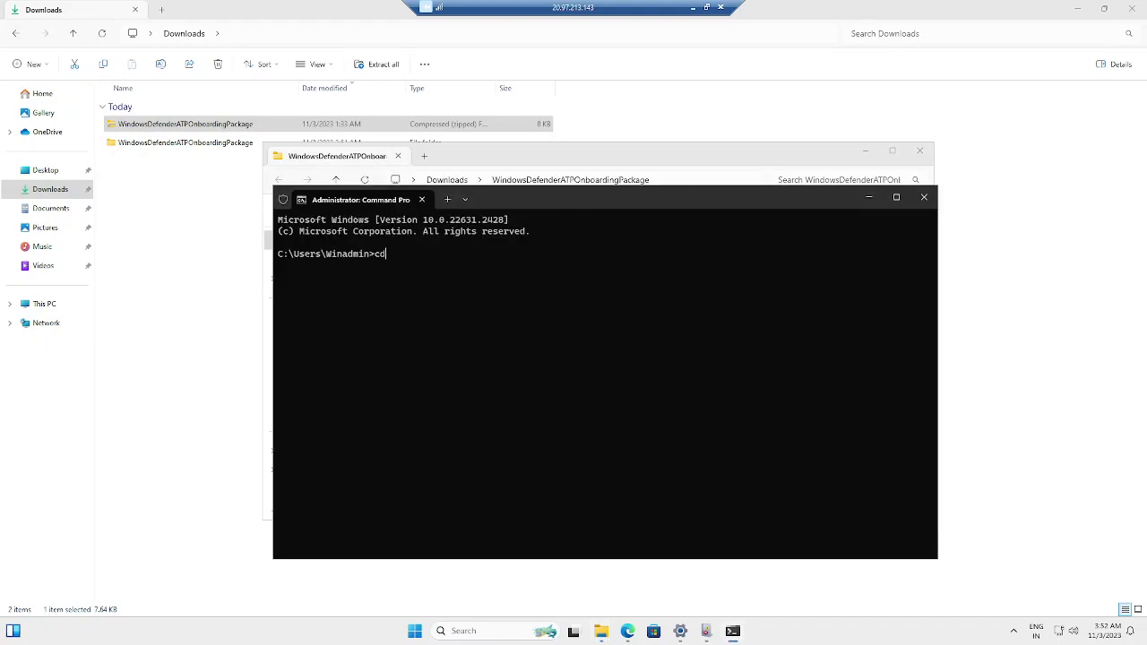
key("ctrl+v")
key("Return")
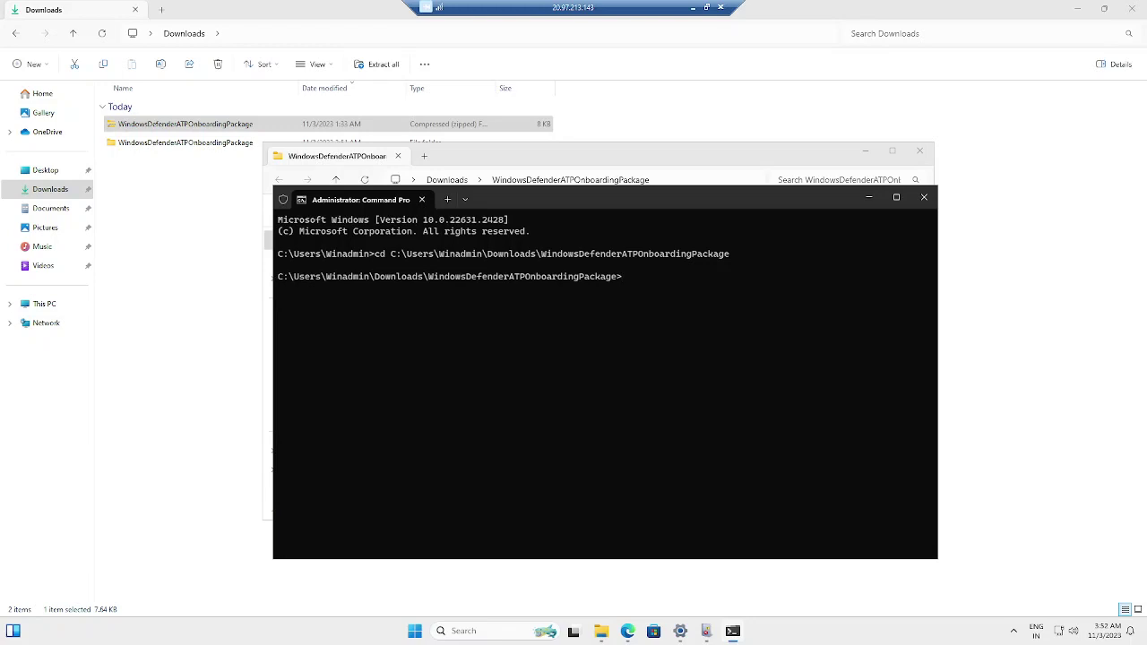
Run WindowsDefenderATPLocalOnboardingScript.cmd, confirm with Y, and return to the prompt when finished.
type("Win")
key("Tab")
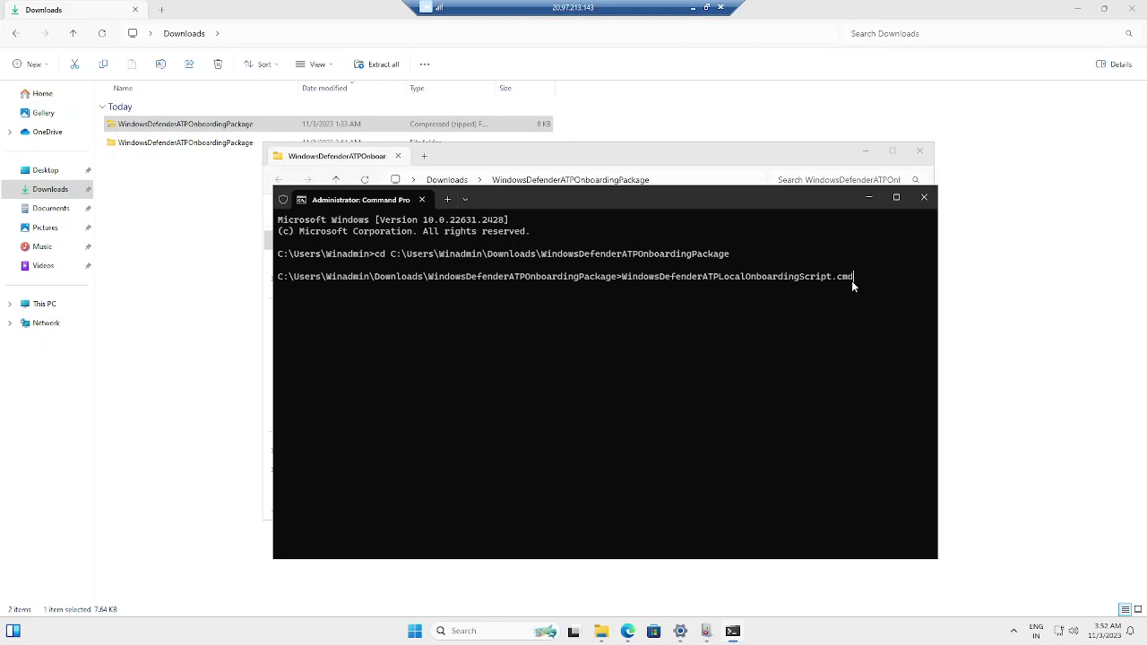
key("Return")
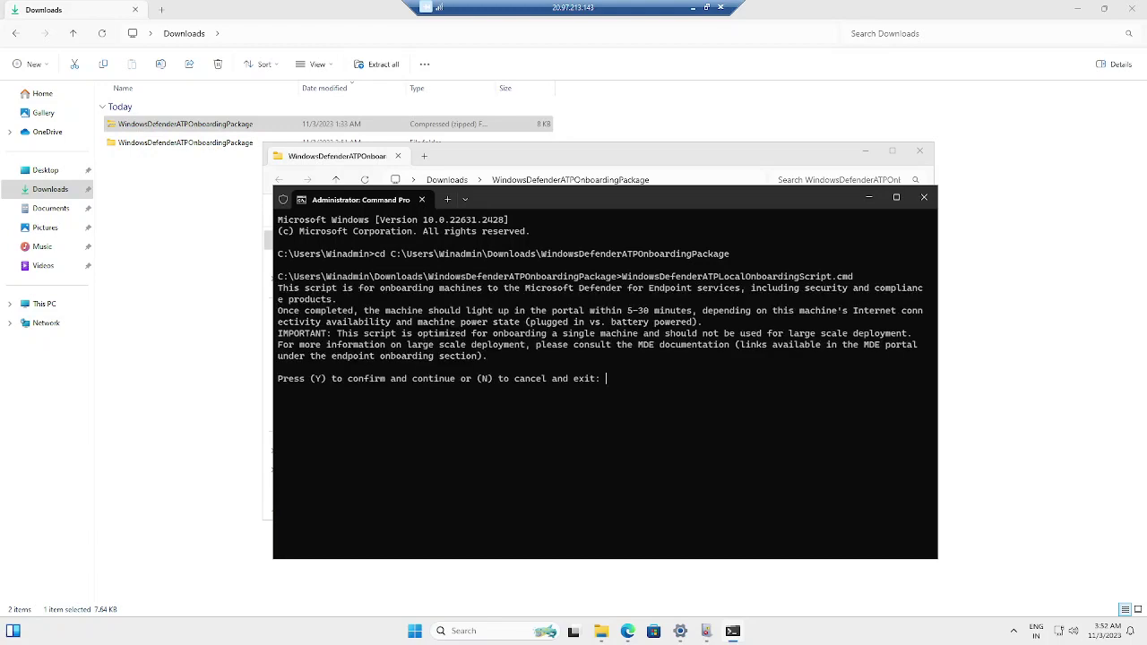
type("Y")
key("Return")
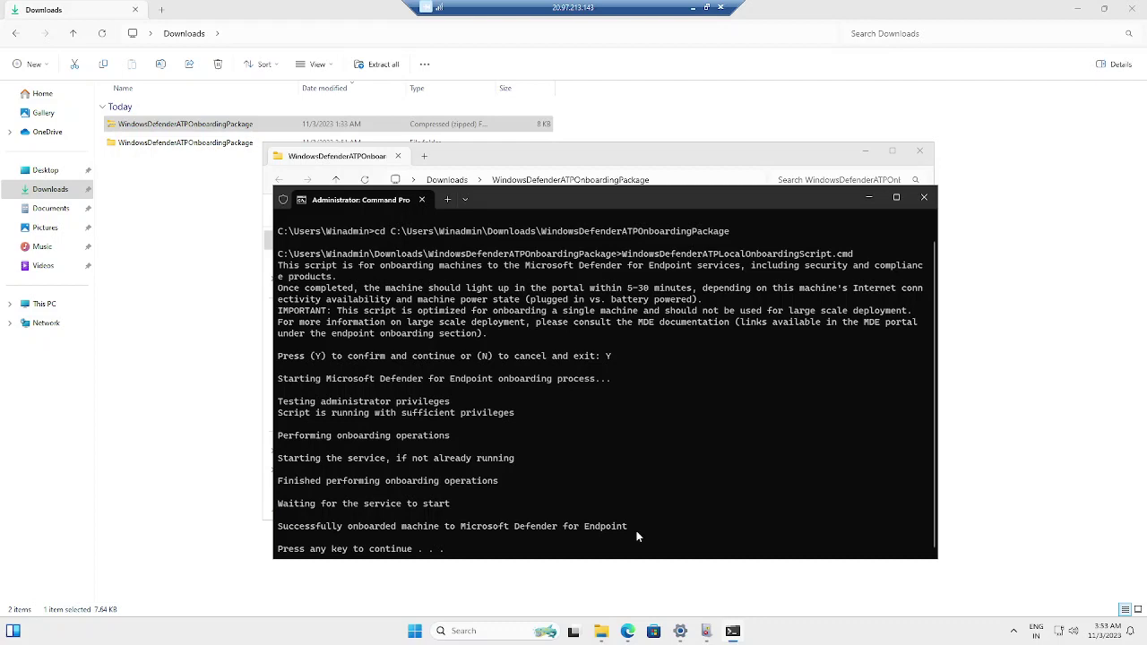
key("Return")
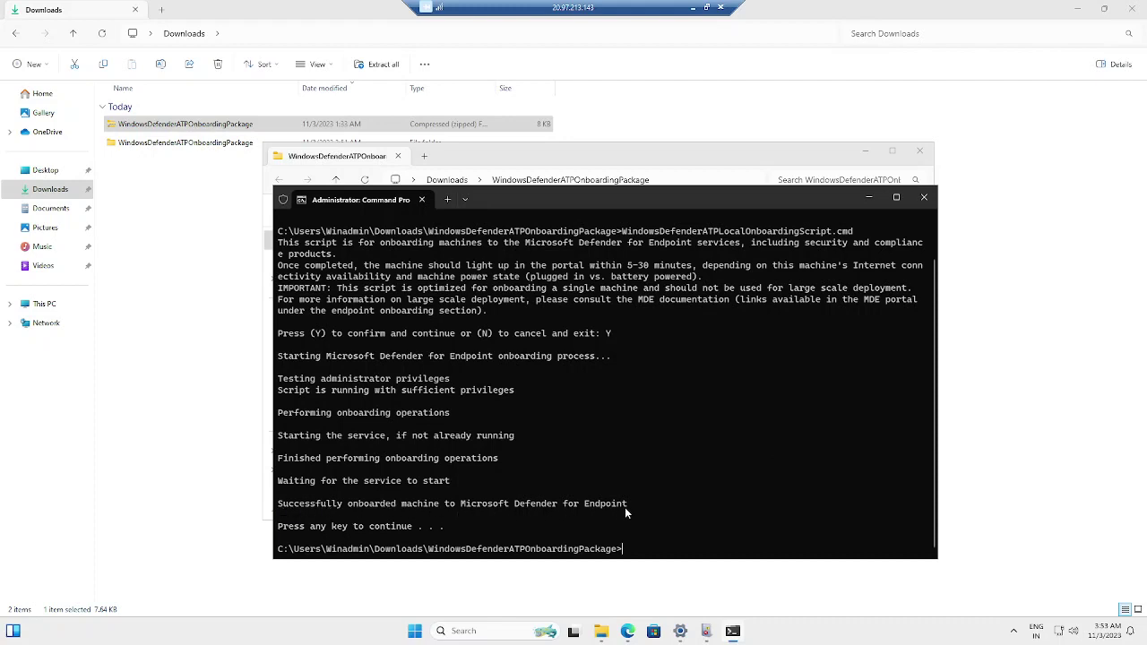
Open Event Viewer and filter the Application log to Event ID 20.
left_click(473, 634)
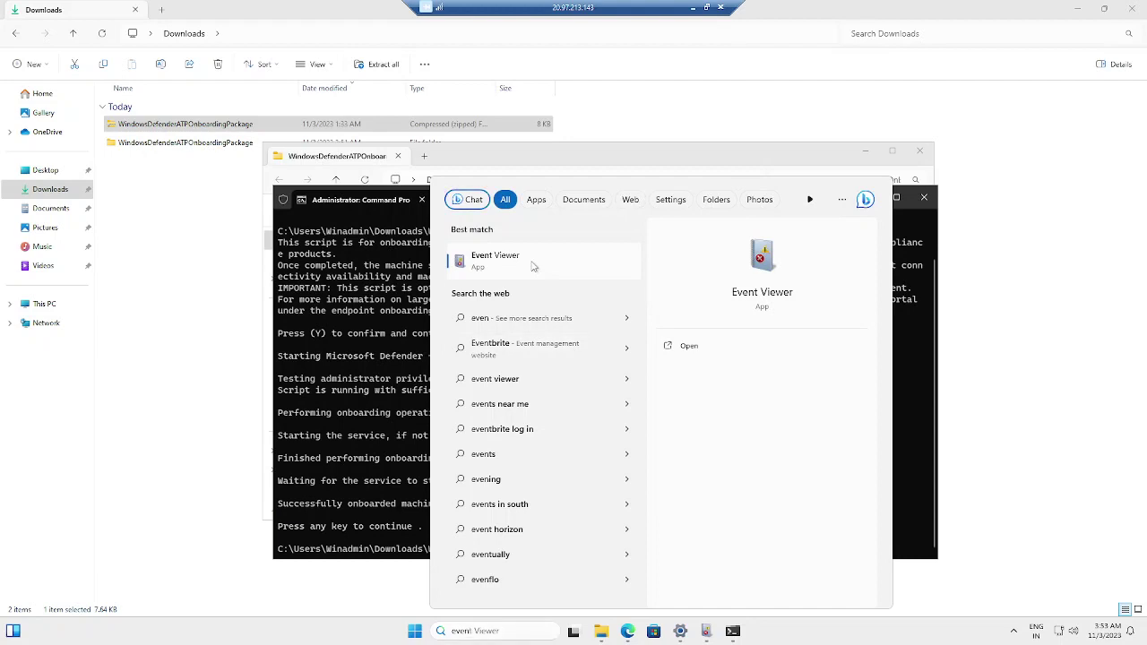
left_click(533, 266)
mouse_move(706, 632)
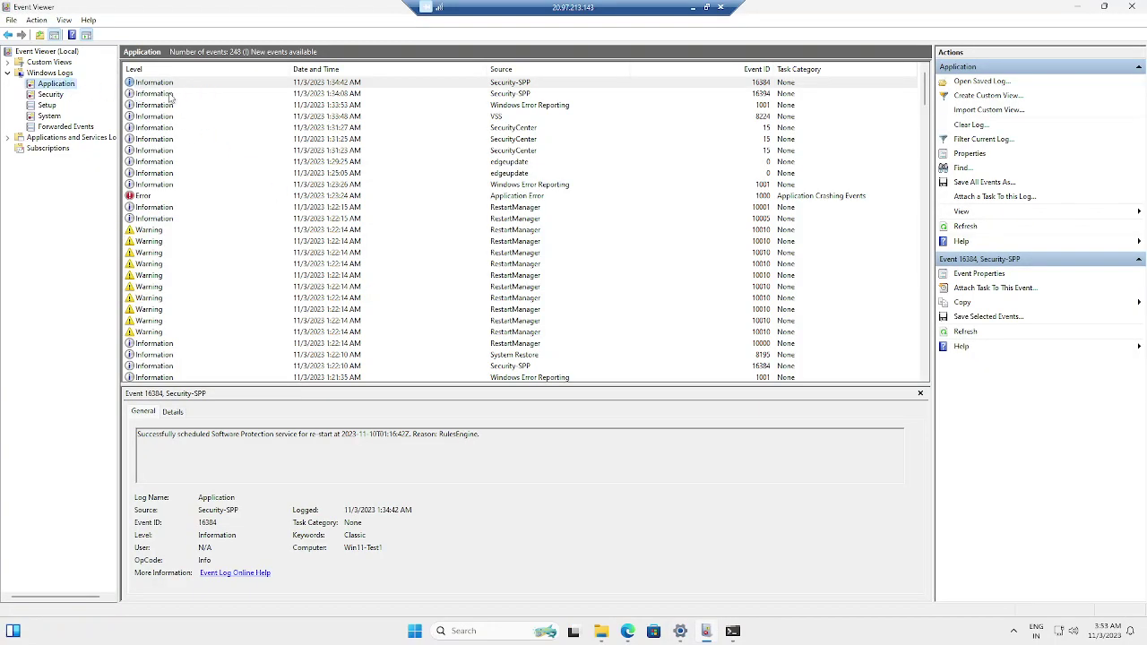
left_click(986, 140)
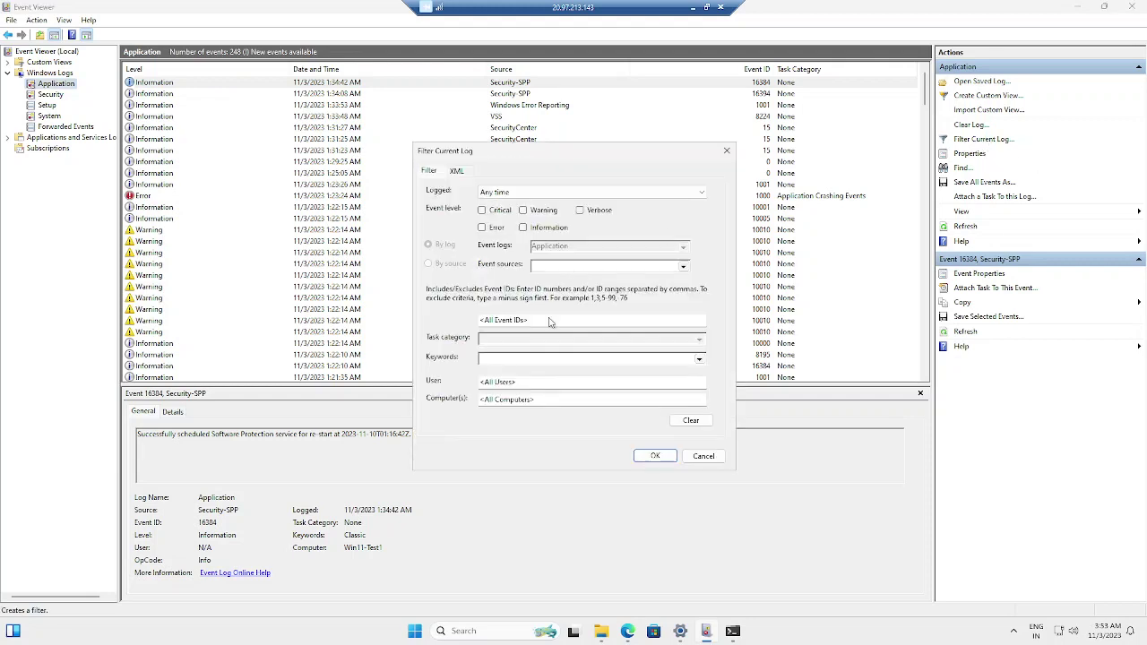
left_click(552, 321)
type("20")
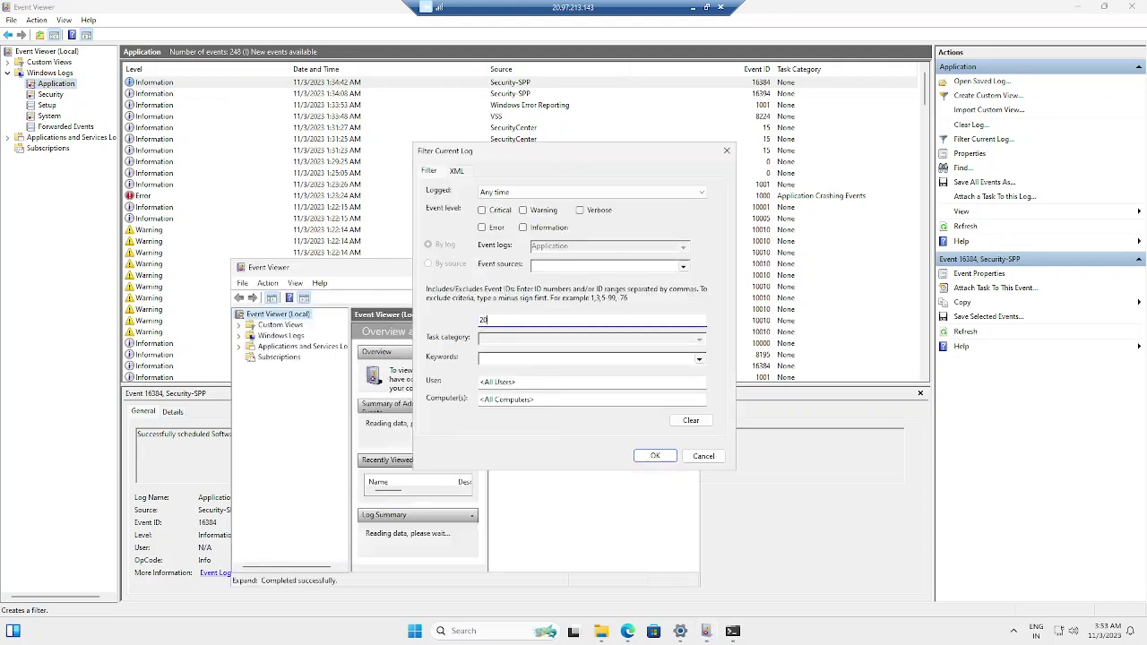
left_click(655, 455)
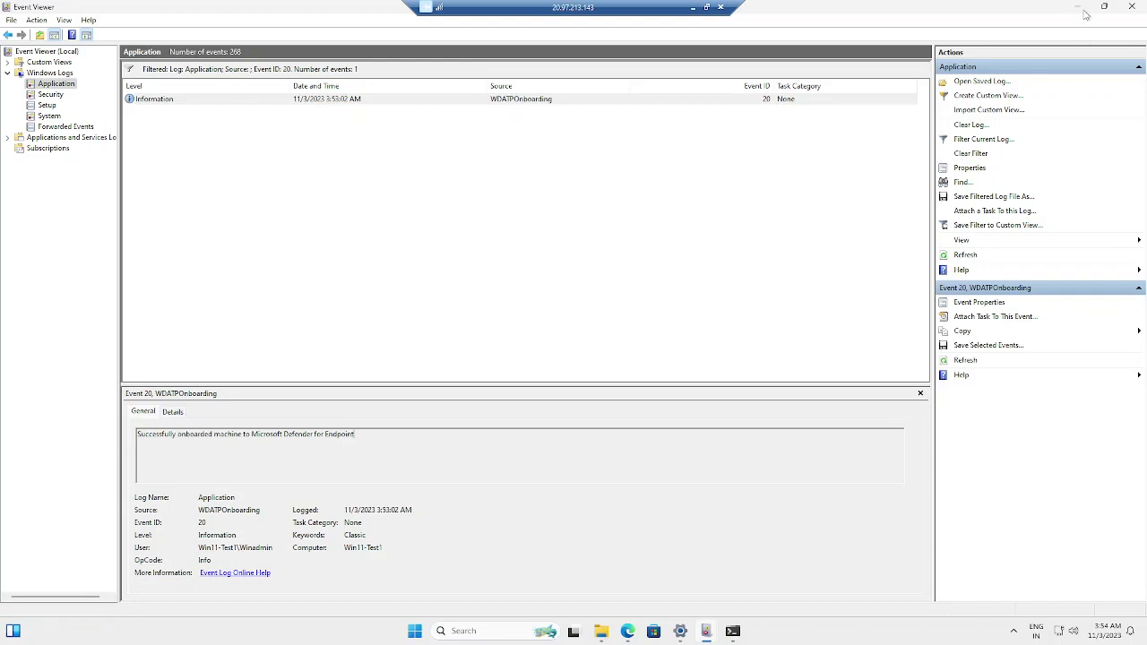
Leave the remote session and open Assets > Devices in the local Defender portal.
left_click(693, 6)
scroll(90, 287, "up", 5)
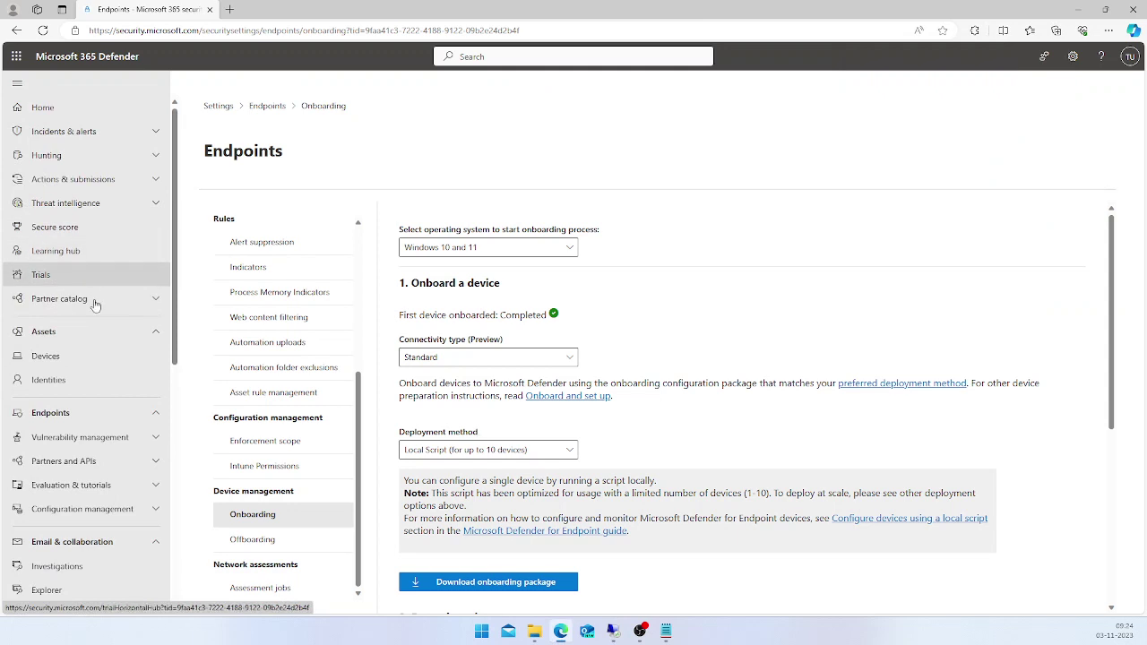
left_click(85, 365)
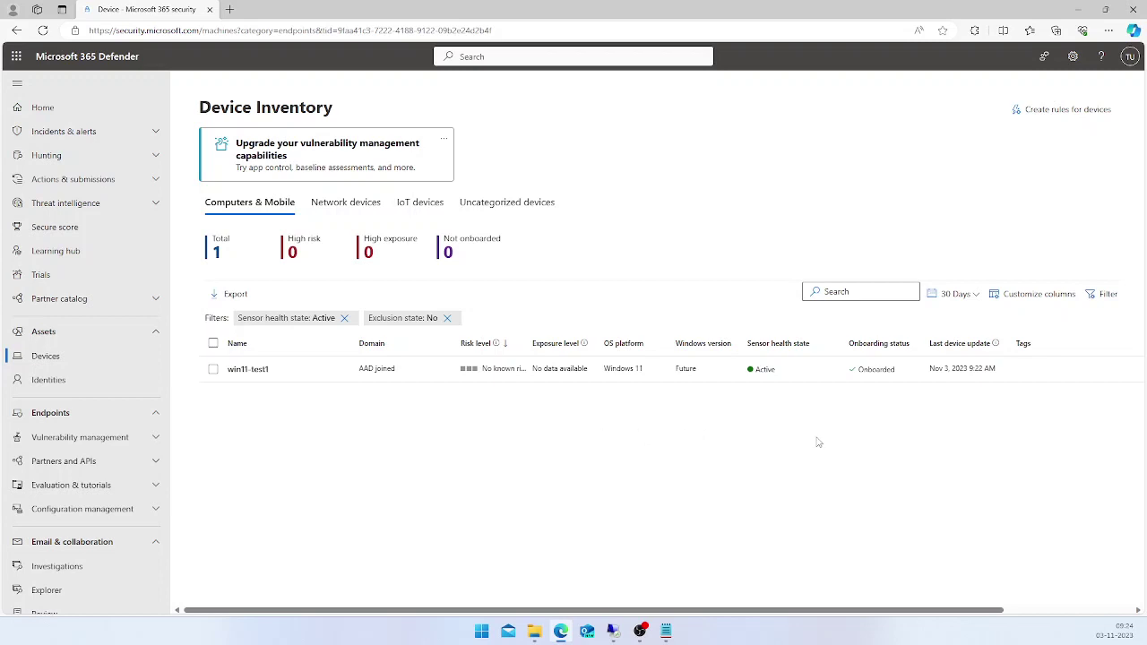
left_click(665, 631)
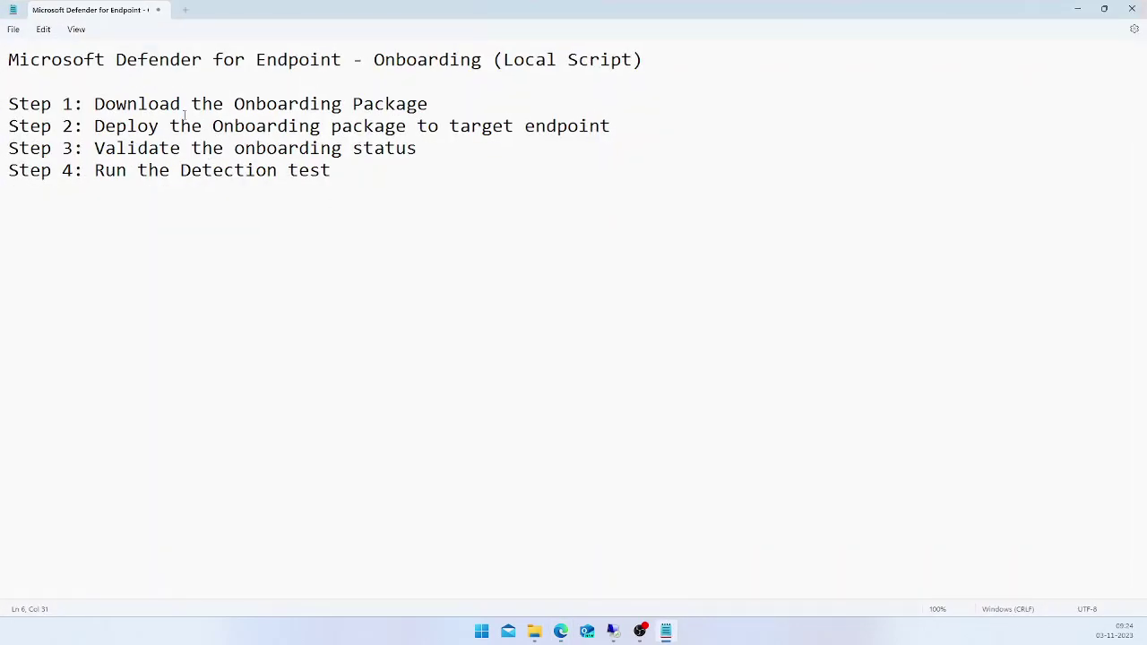
left_click_drag(657, 135, 8, 104)
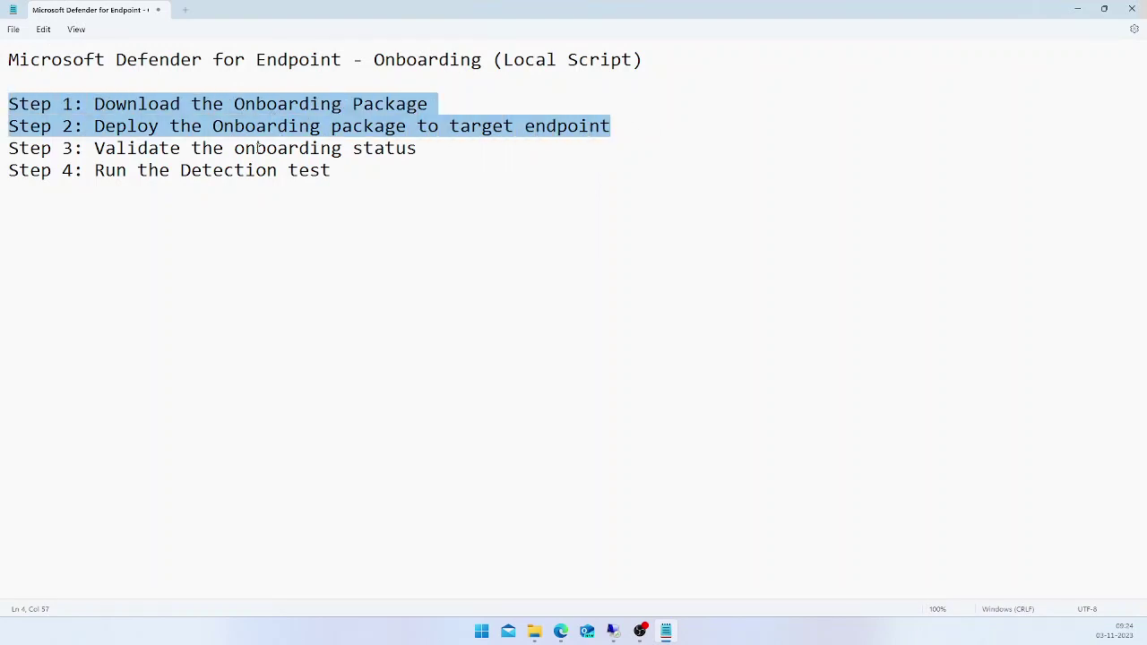
left_click(381, 160)
left_click_drag(415, 148, 6, 98)
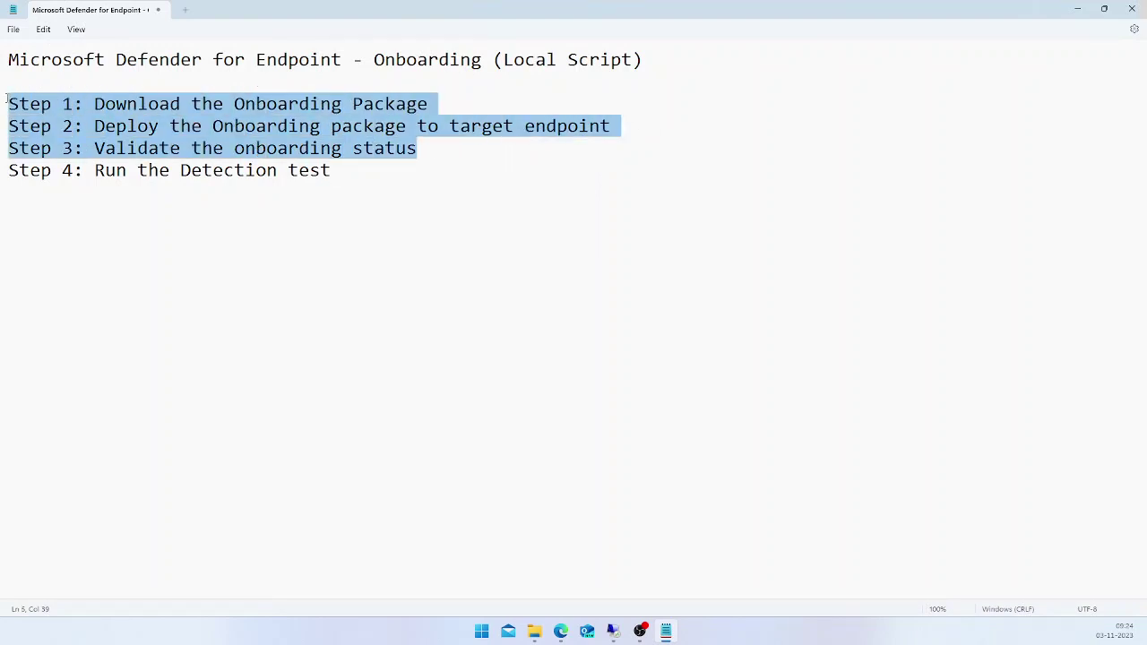
left_click(379, 170)
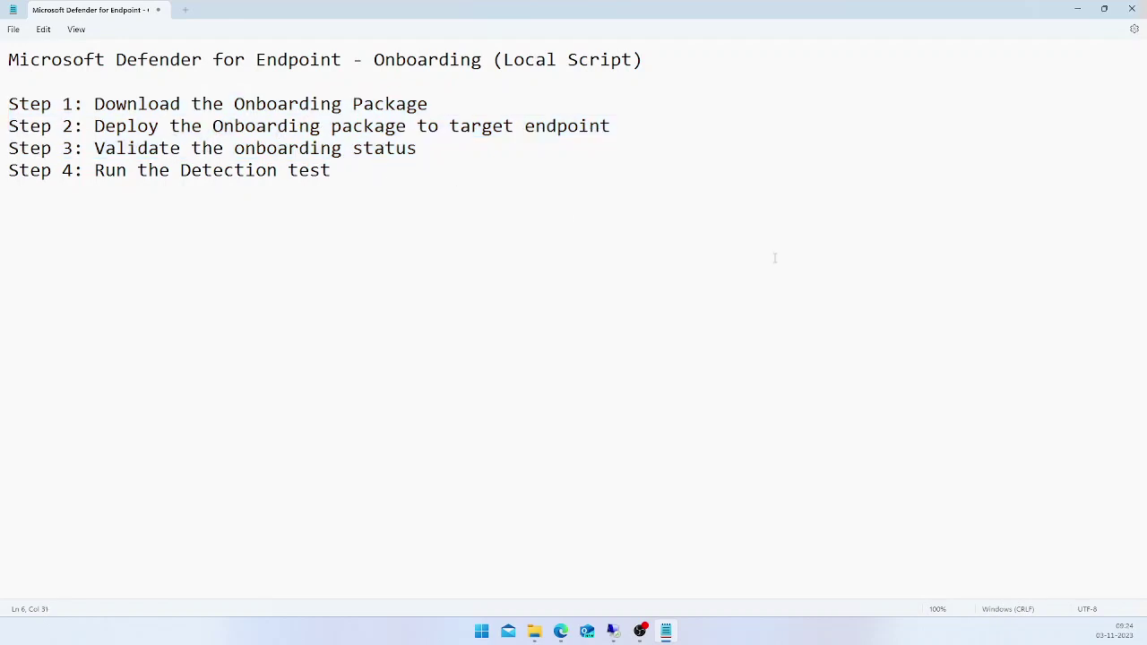
Copy the Run a detection test command from Settings > Endpoints > Onboarding.
left_click(1076, 9)
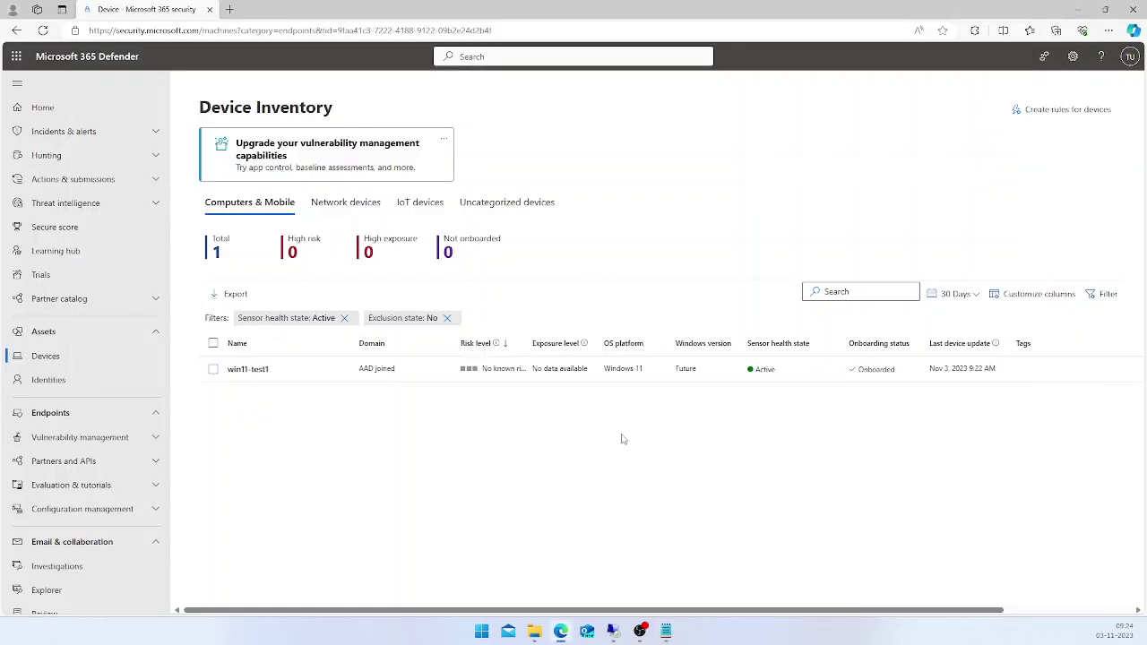
scroll(85, 533, "down", 3)
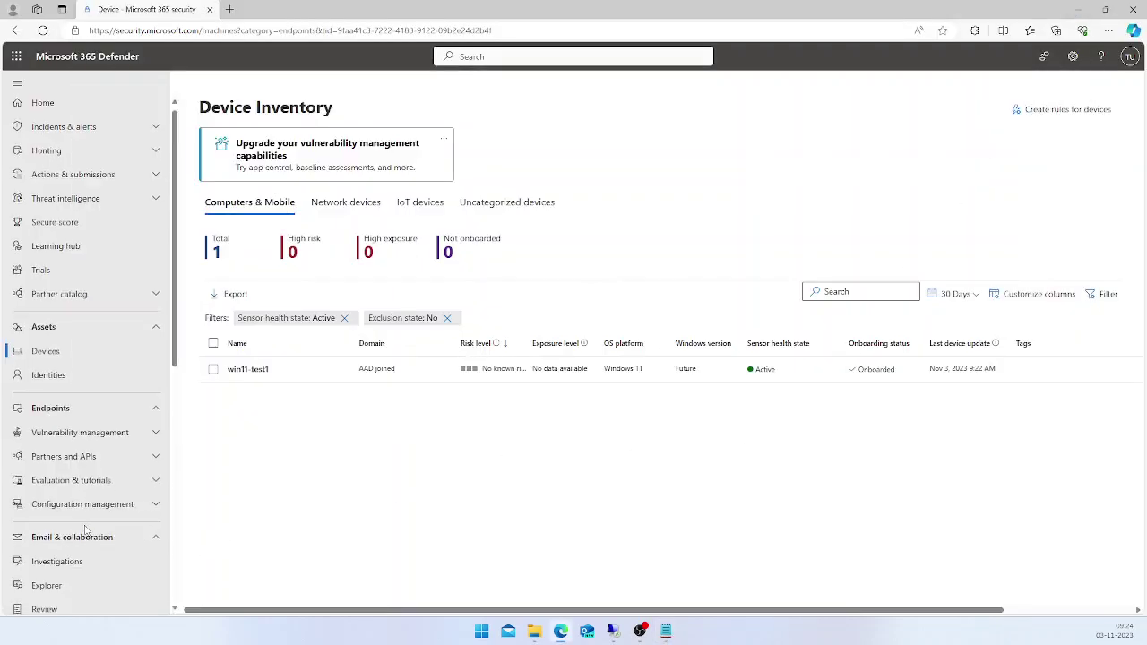
scroll(83, 536, "down", 2)
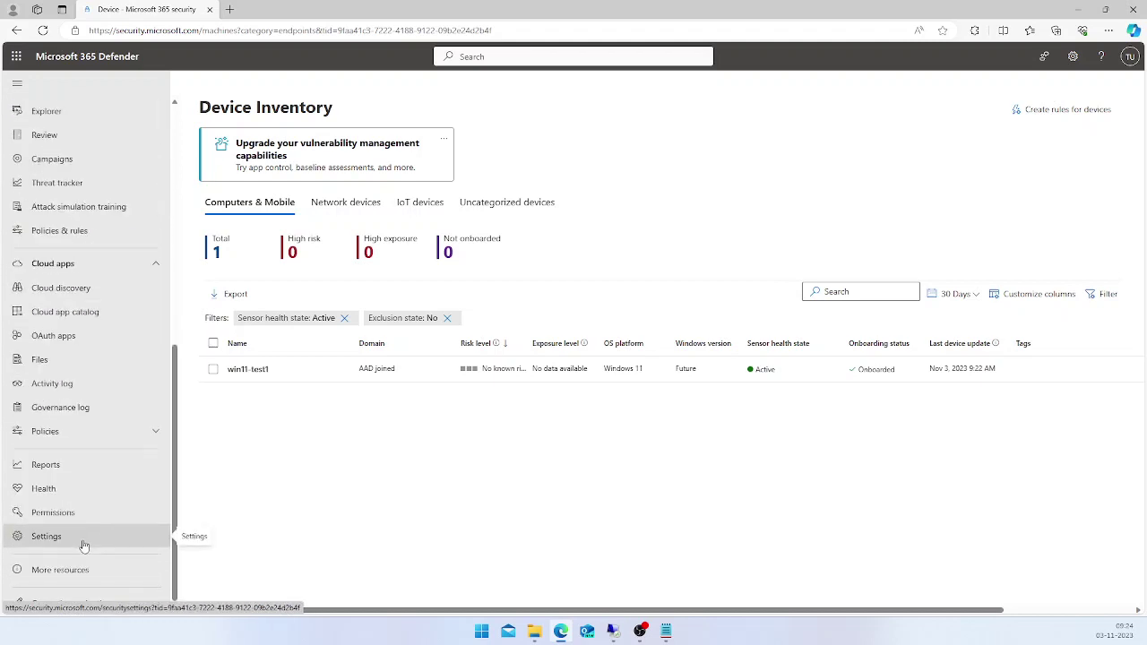
left_click(83, 545)
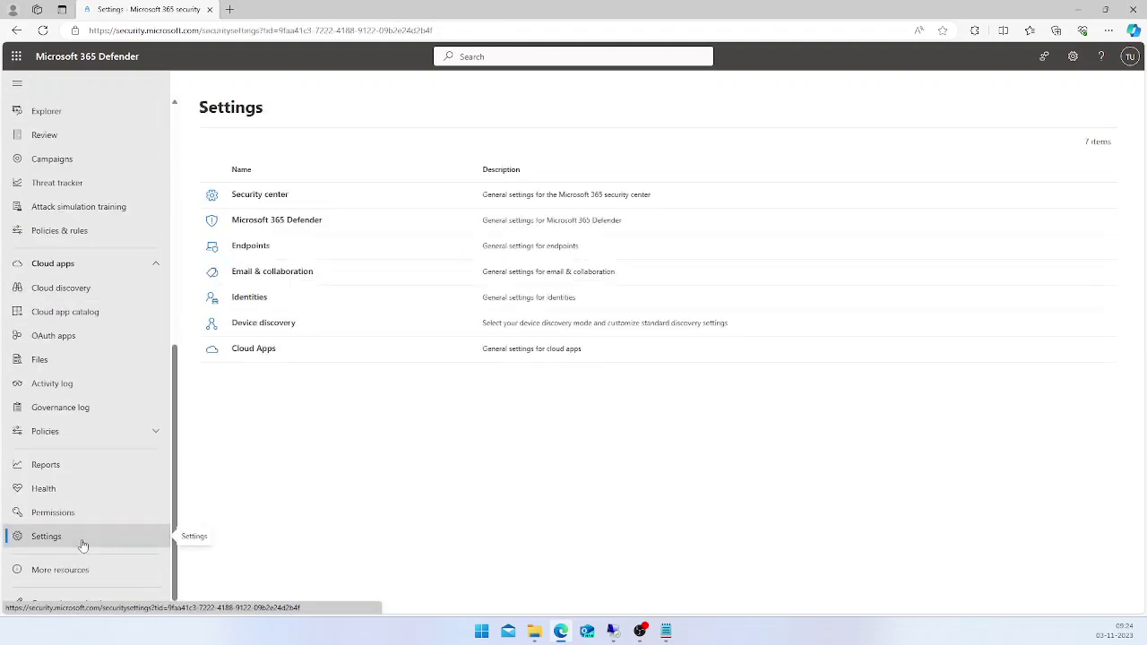
left_click(251, 244)
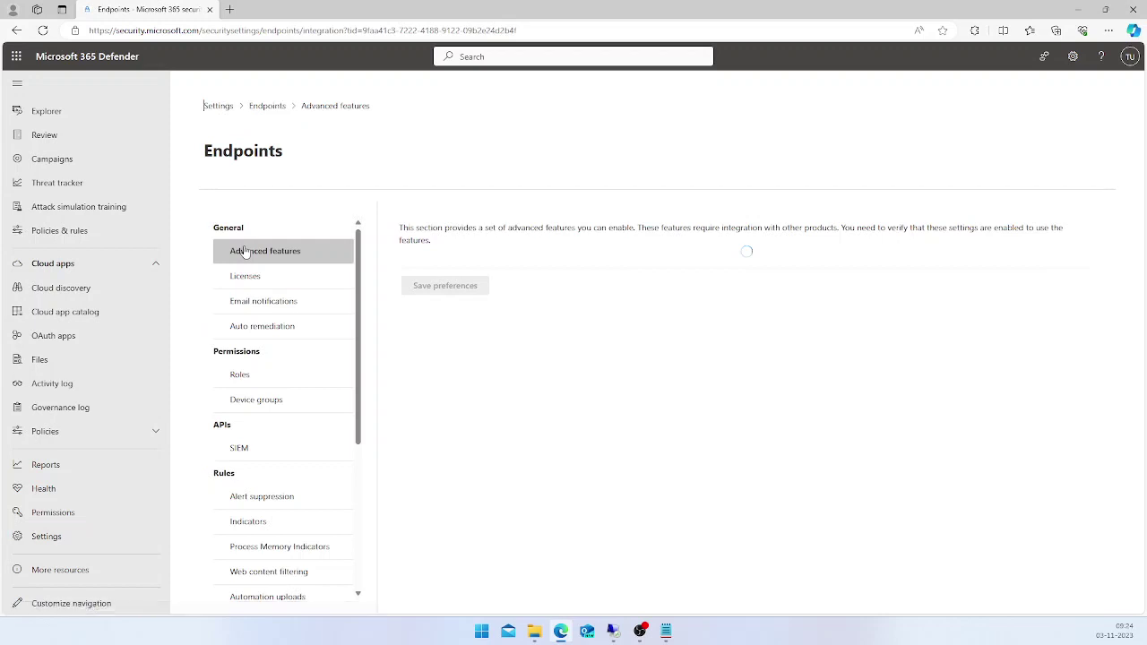
scroll(269, 403, "down", 5)
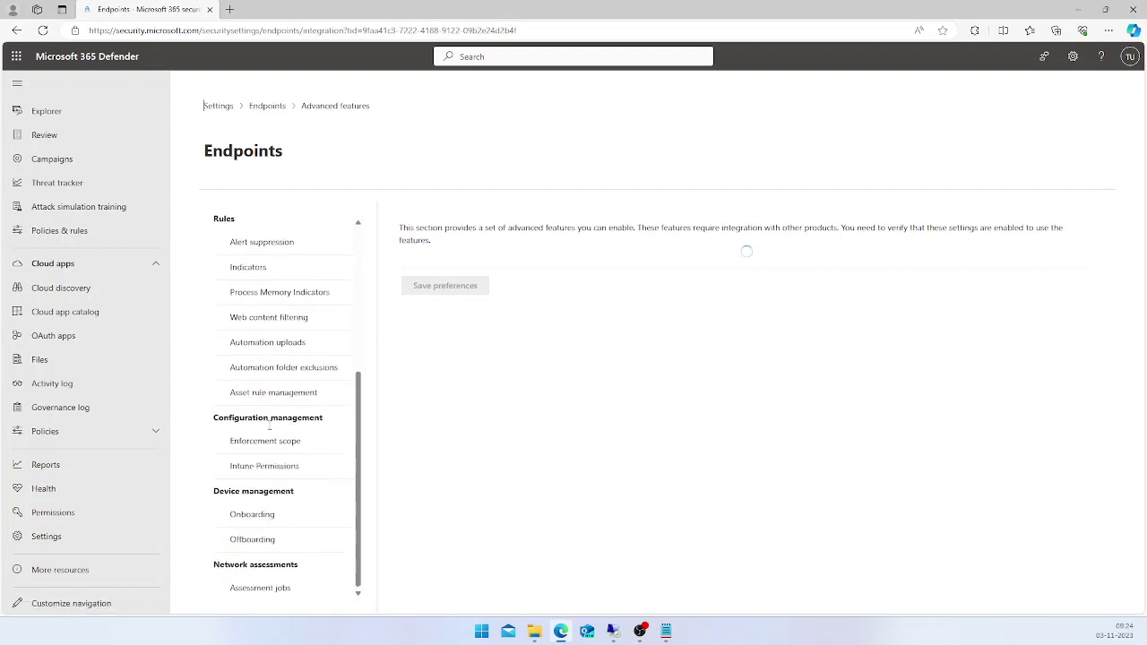
left_click(254, 521)
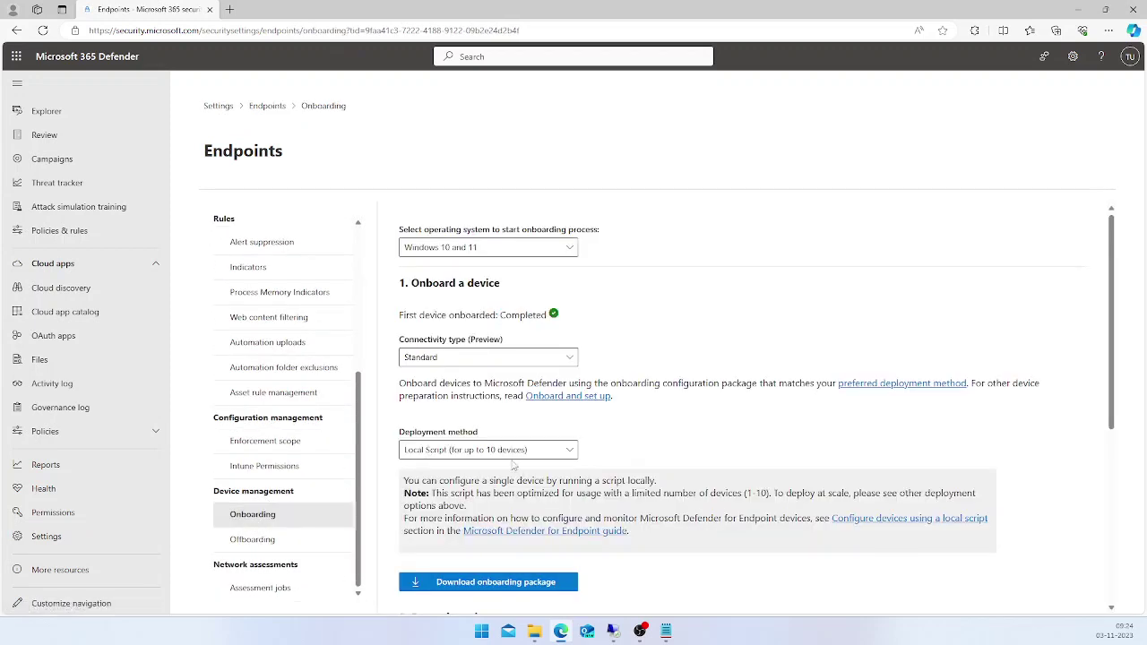
scroll(706, 405, "down", 3)
scroll(706, 405, "down", 2)
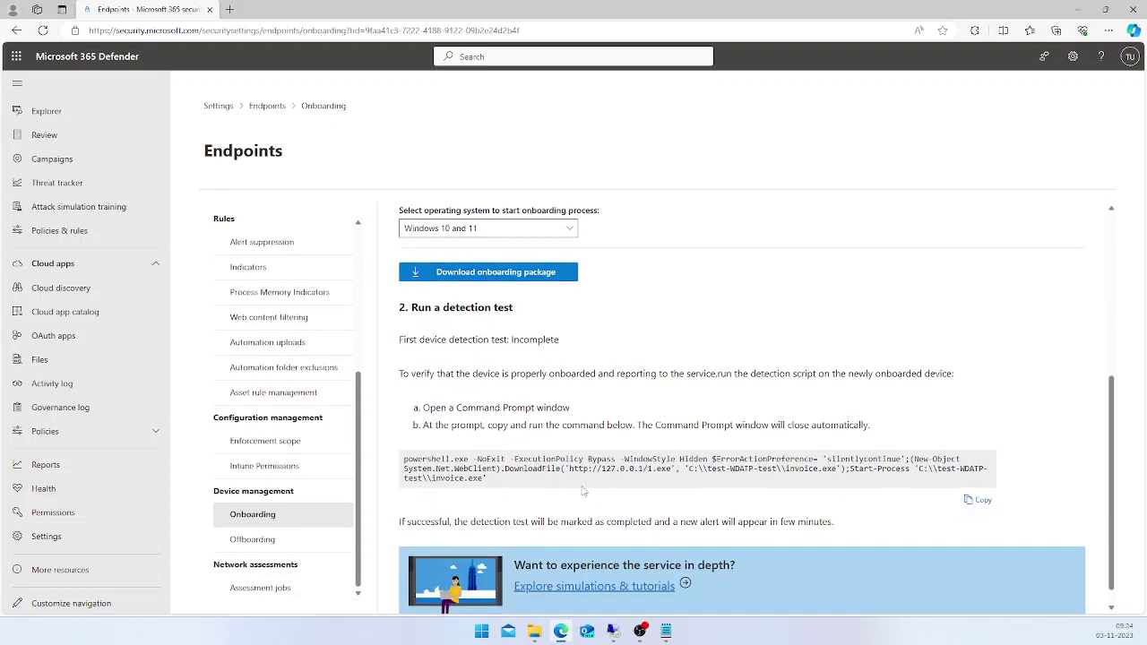
left_click(980, 501)
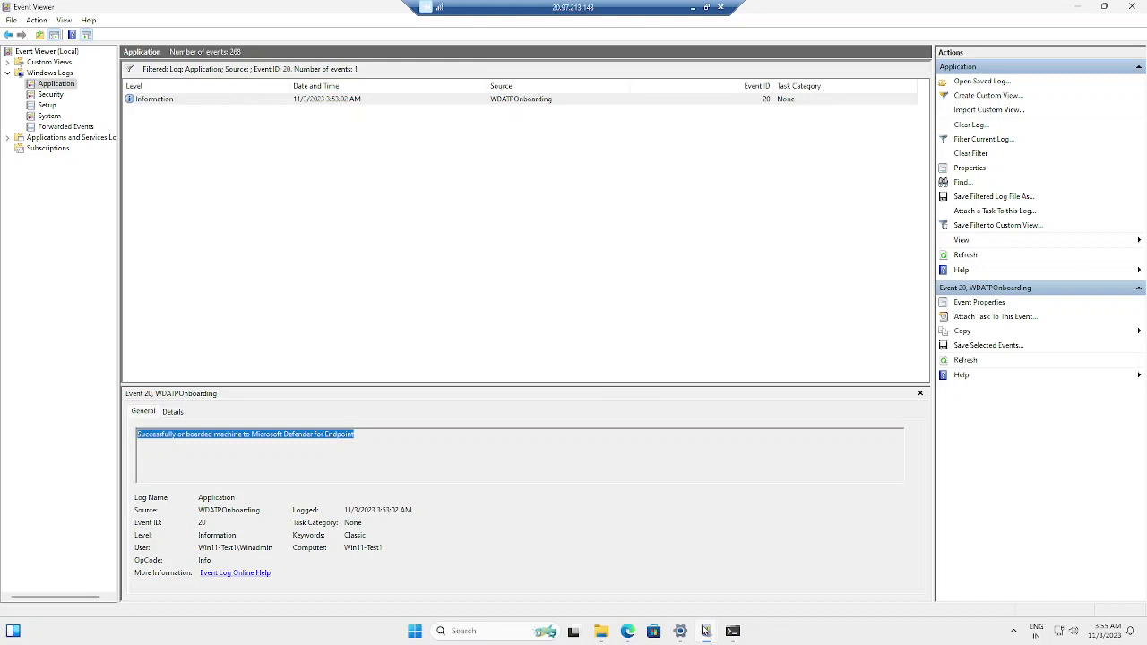
Bring the administrator Command Prompt back from the taskbar and maximize its window.
left_click(620, 527)
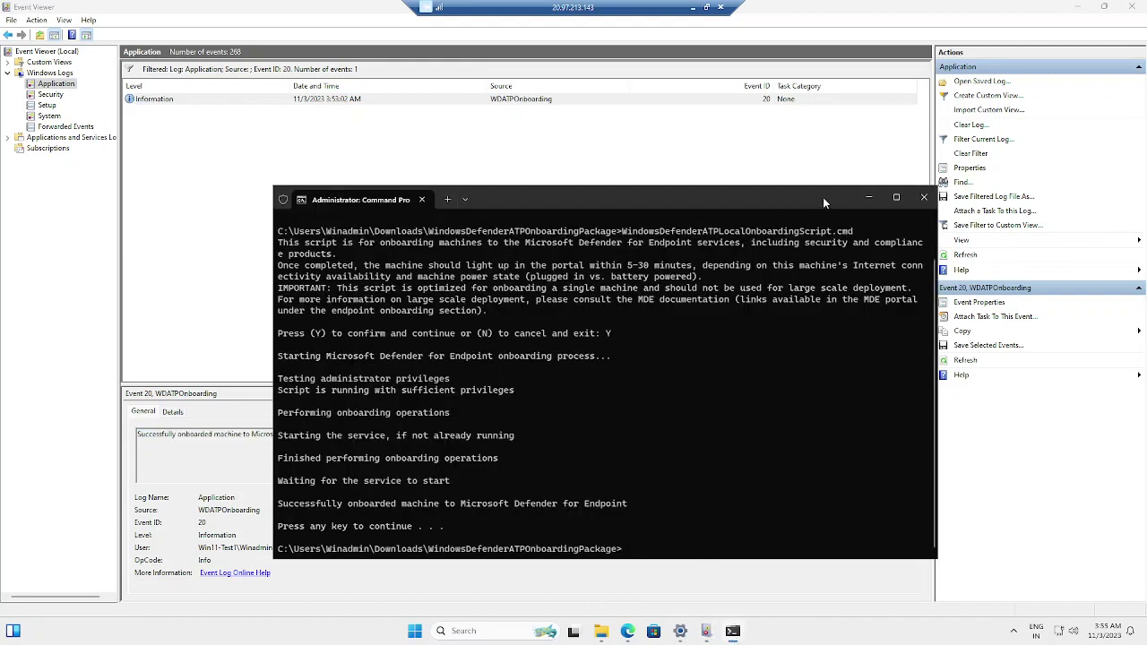
left_click(895, 197)
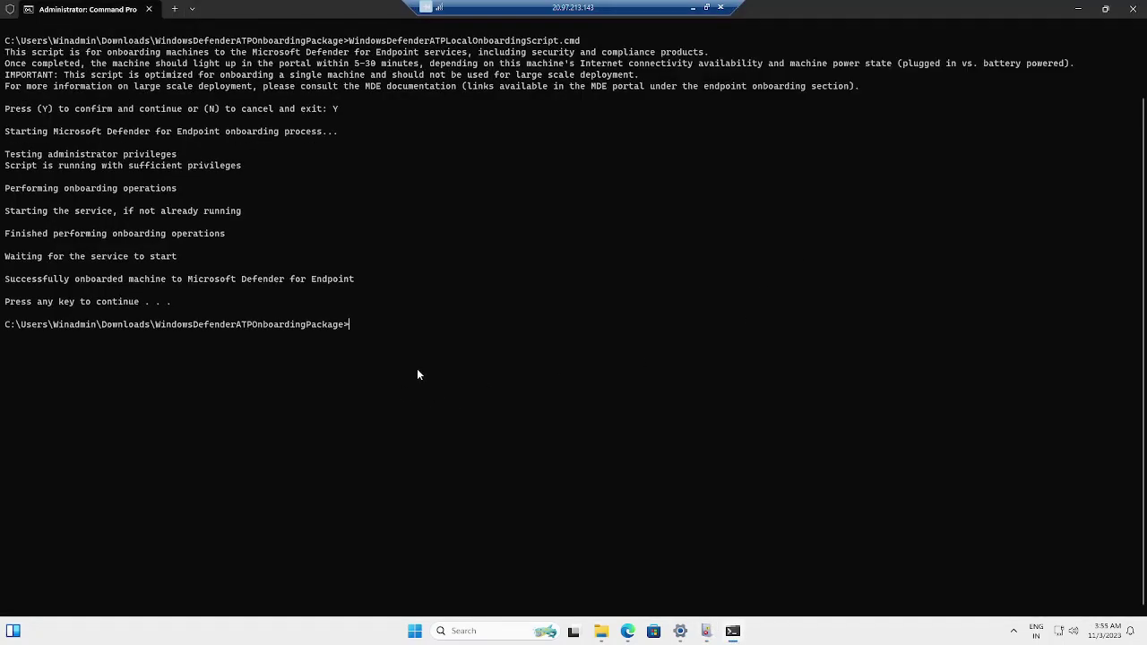
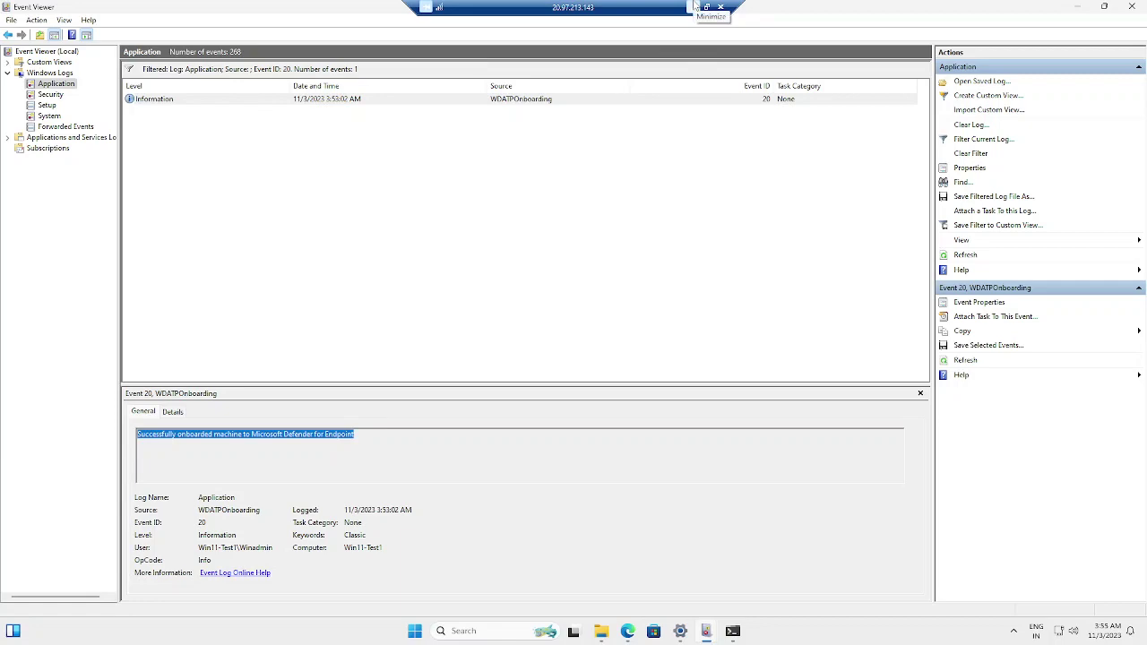
Leave the remote session and go to Incidents & alerts > Alerts in the Defender portal.
left_click(696, 7)
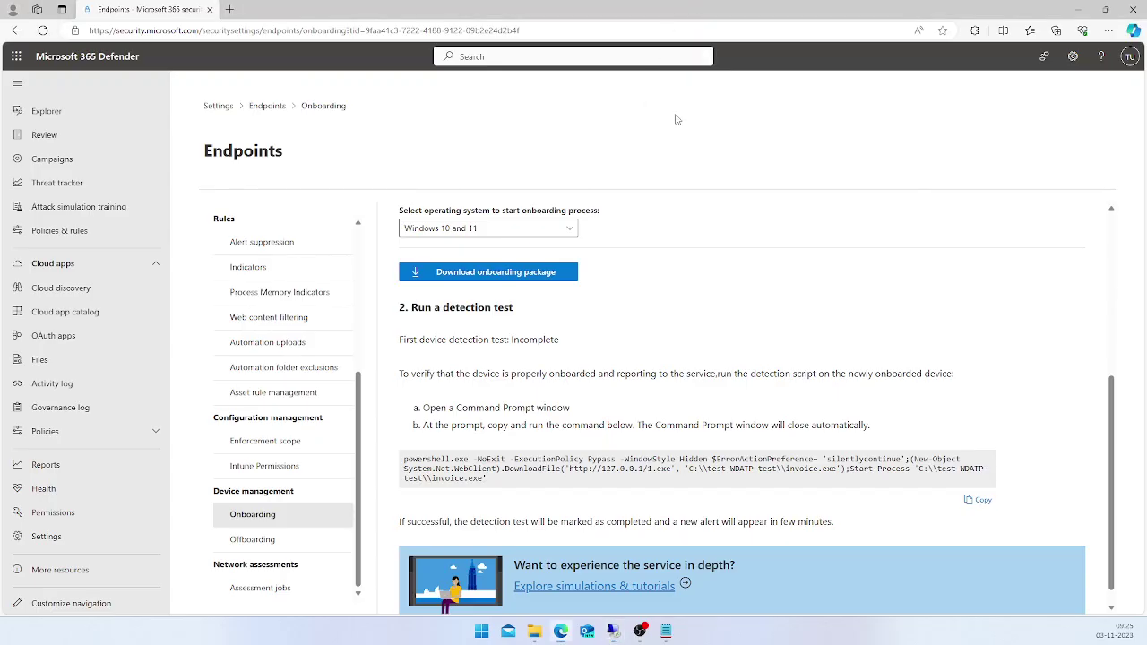
scroll(108, 224, "up", 5)
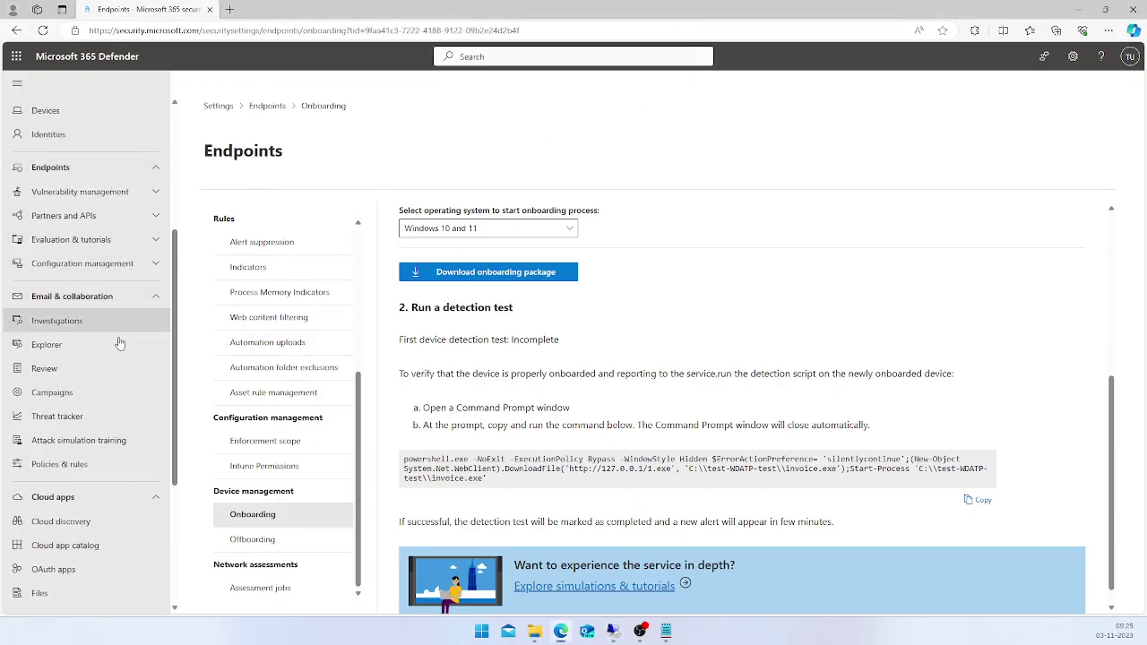
scroll(54, 212, "up", 3)
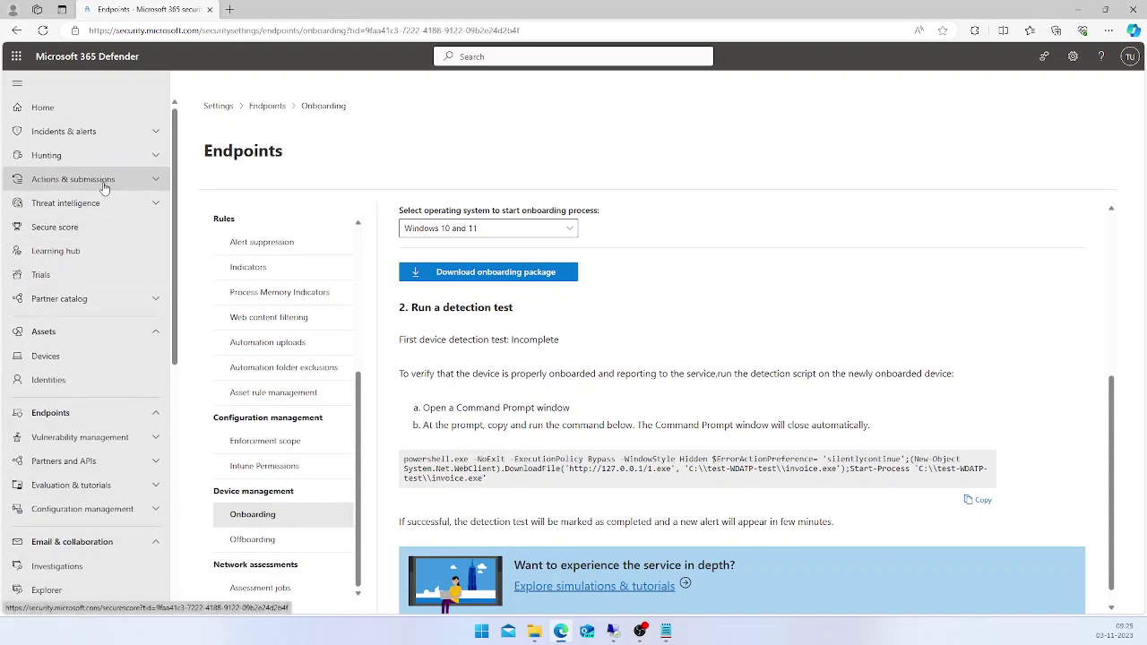
left_click(101, 132)
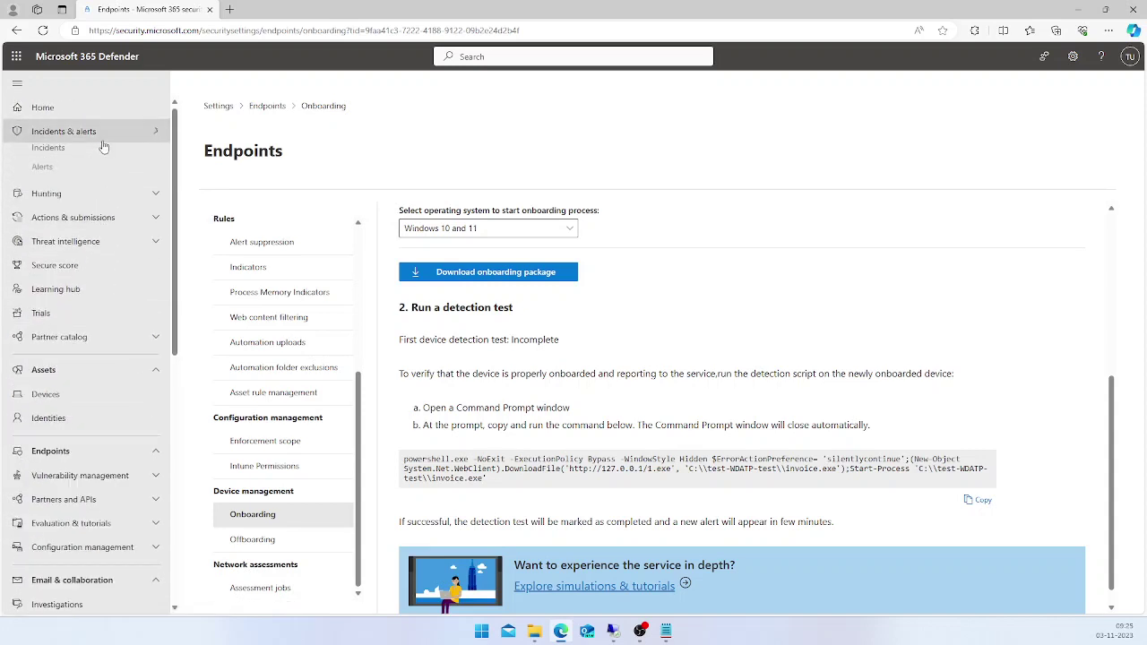
left_click(59, 176)
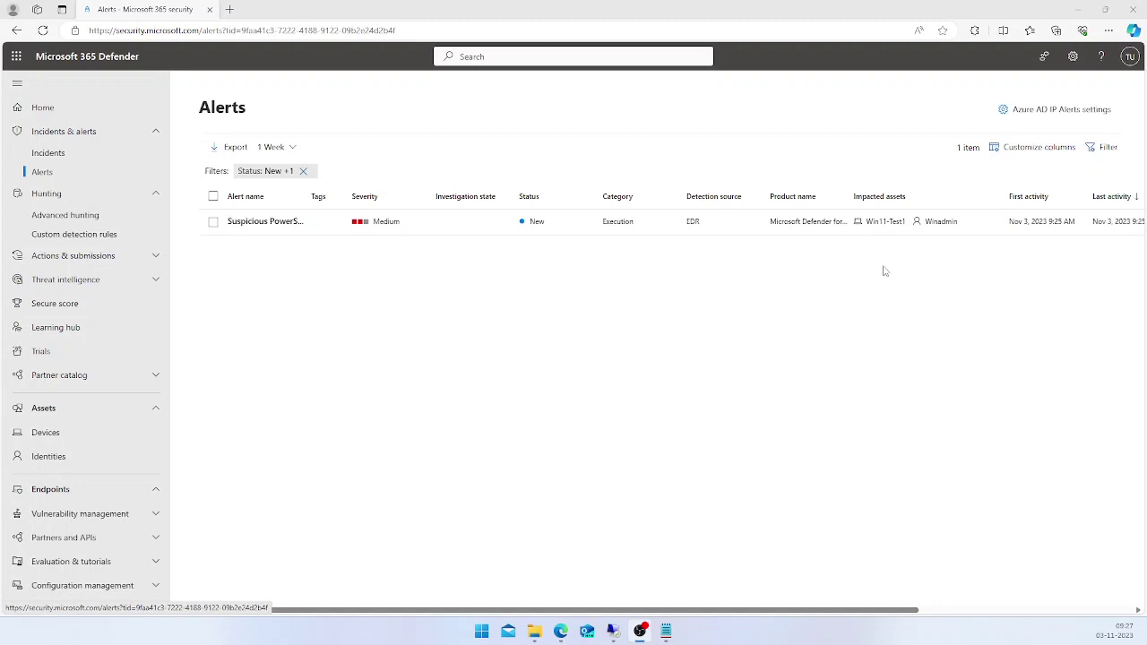
Open the Suspicious PowerShell command line alert, briefly checking the onboarding notes in Notepad.
left_click(274, 223)
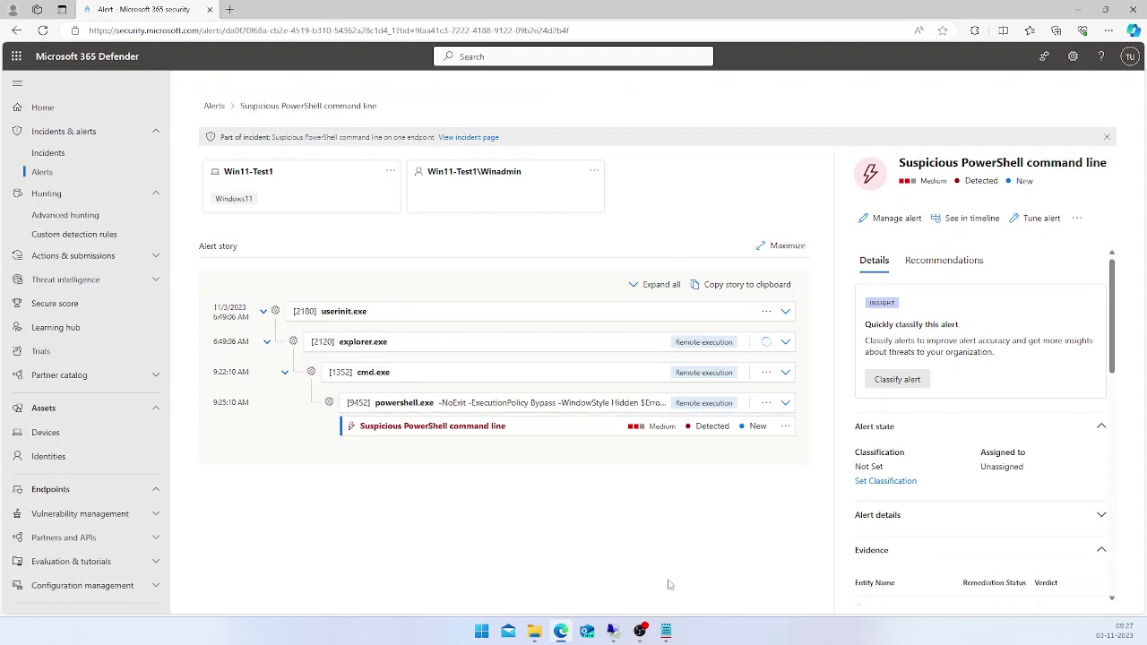
left_click(666, 630)
left_click(668, 632)
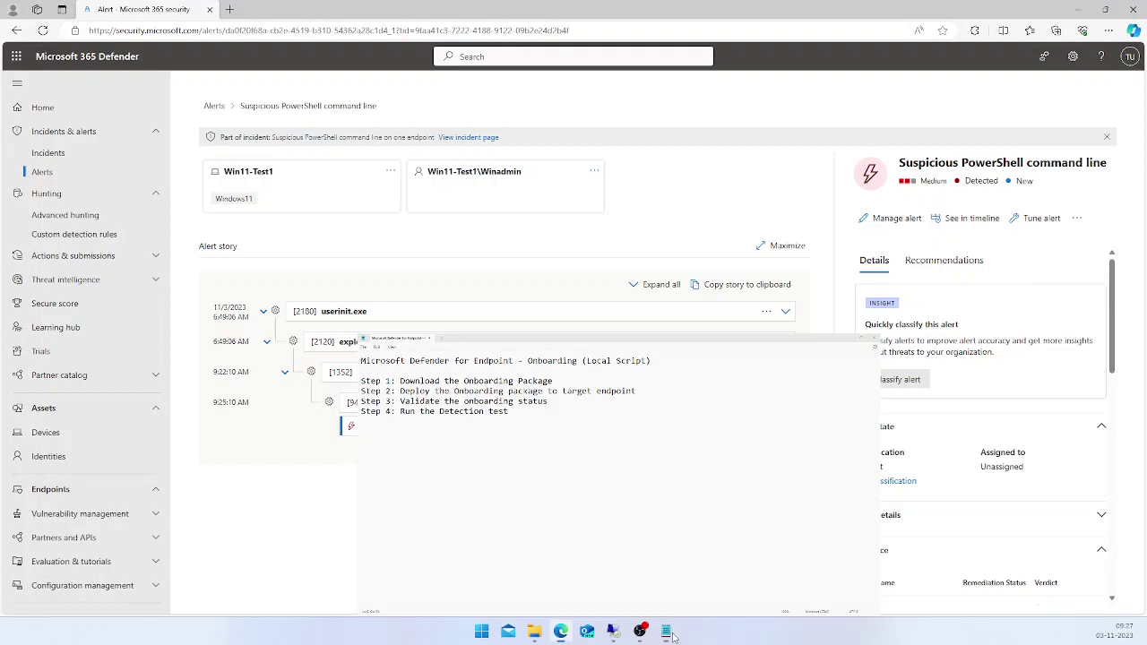